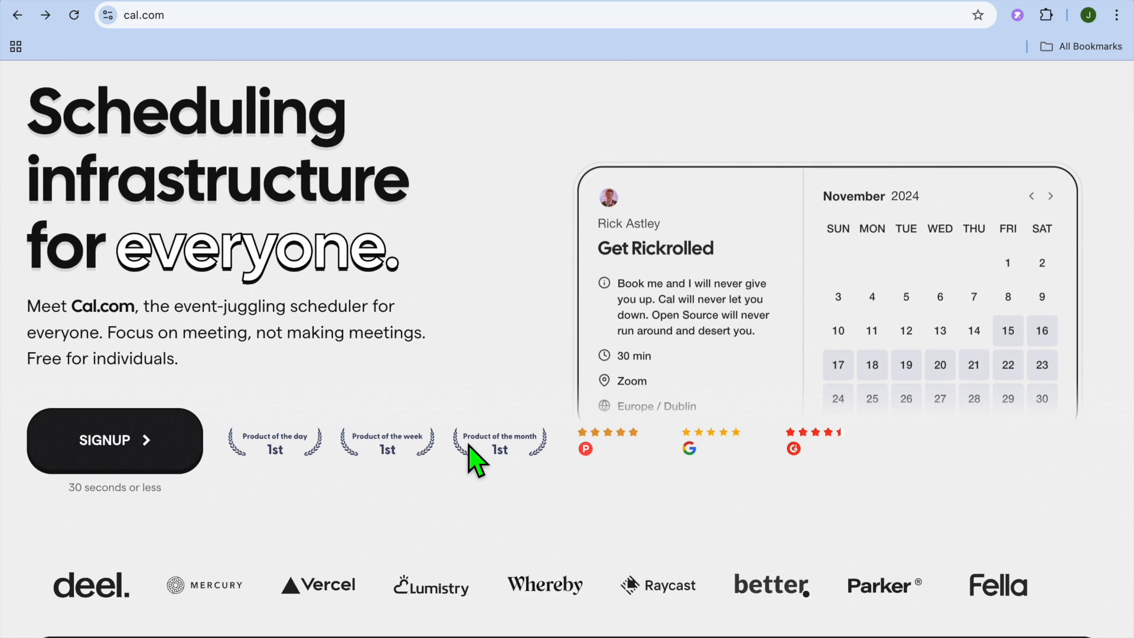
scroll(475, 460, "down", 2)
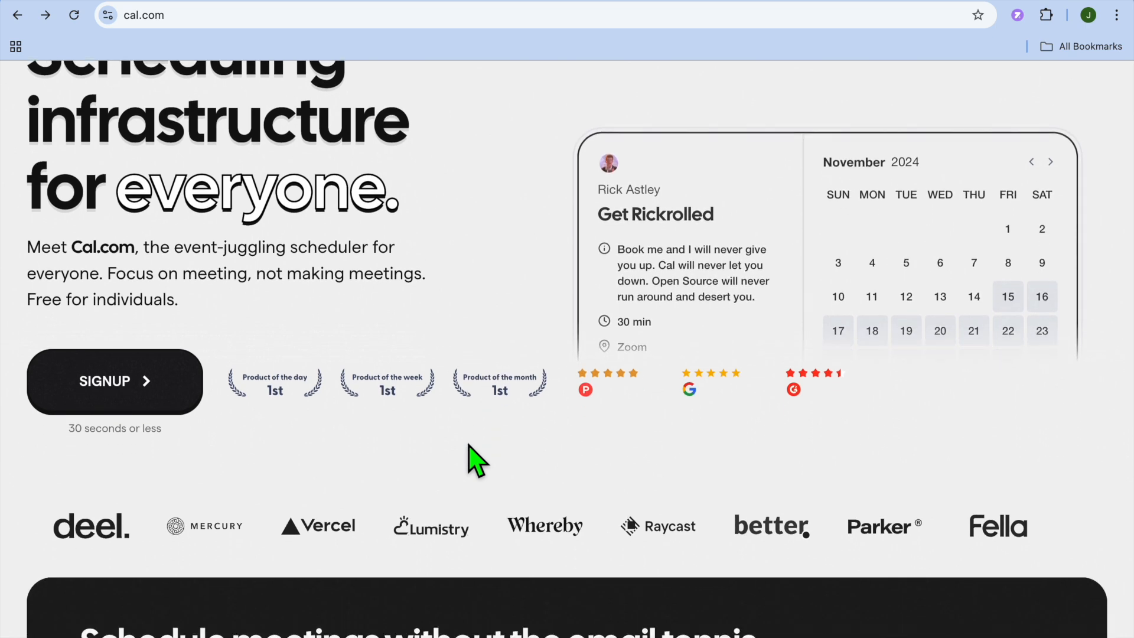
scroll(475, 459, "down", 2)
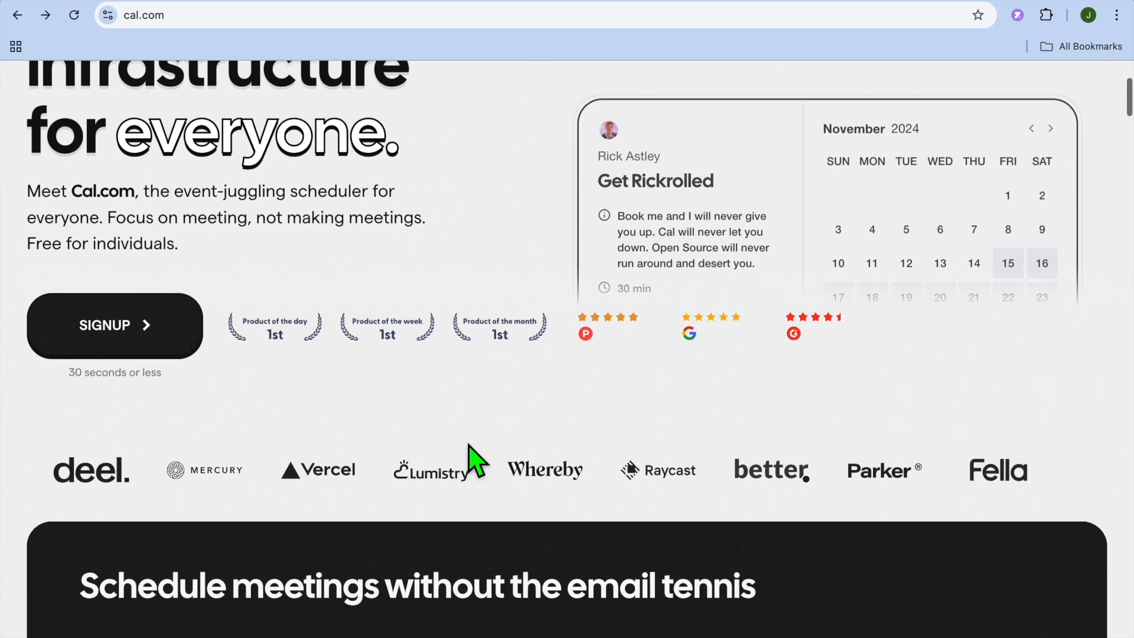
scroll(471, 452, "up", 4)
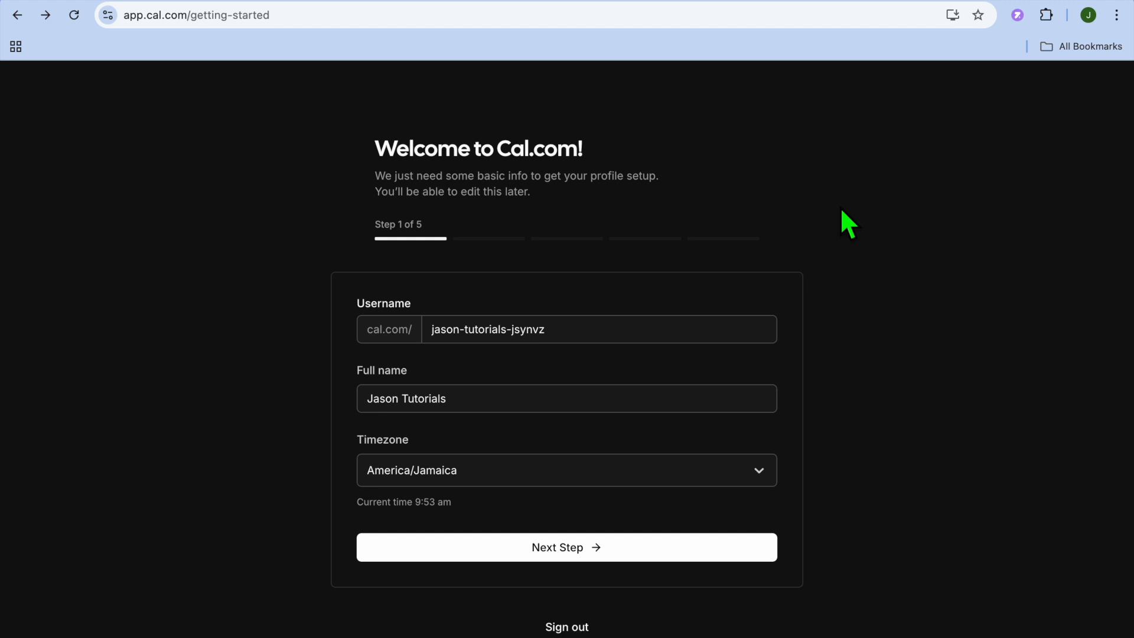
- Accept the prefilled profile details in the onboarding setup and postpone connecting a calendar
left_click(582, 331)
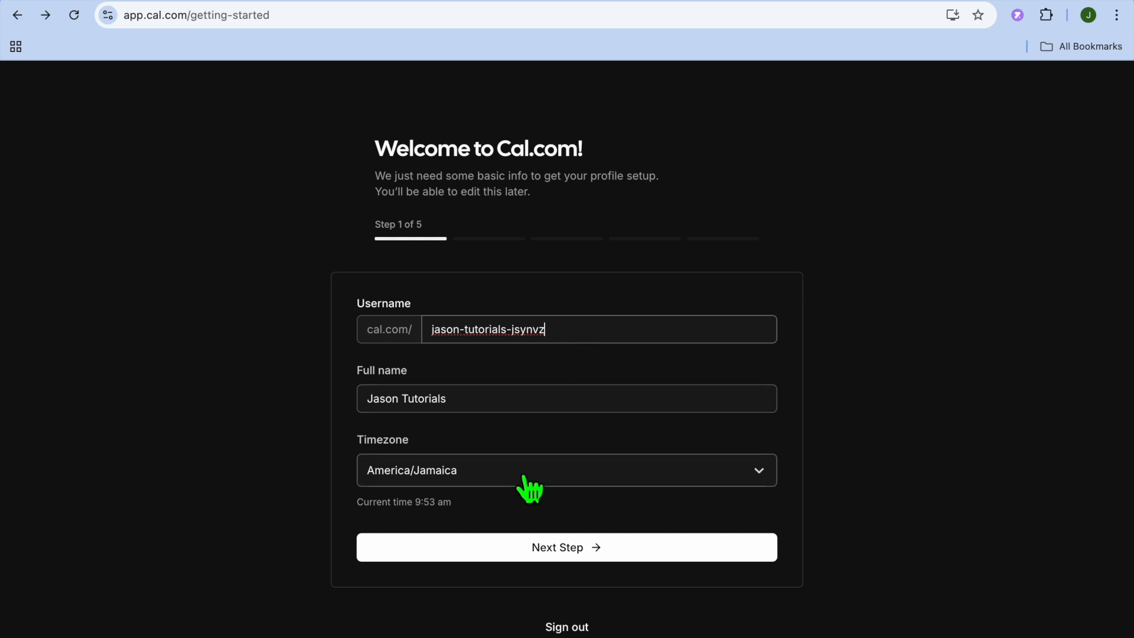
left_click(593, 547)
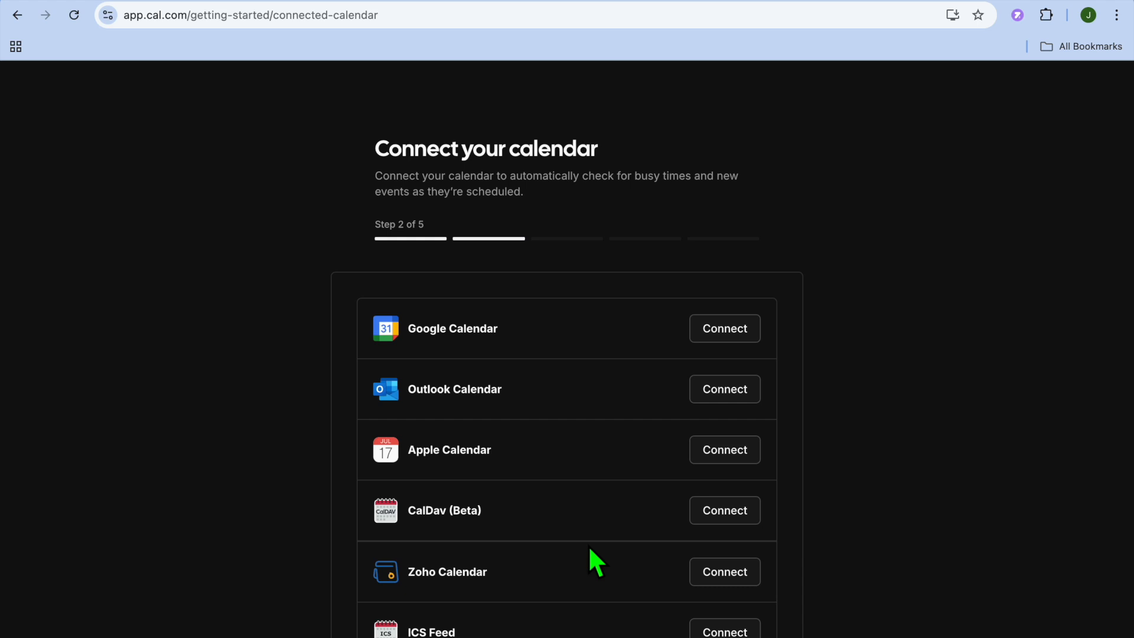
scroll(591, 550, "down", 1)
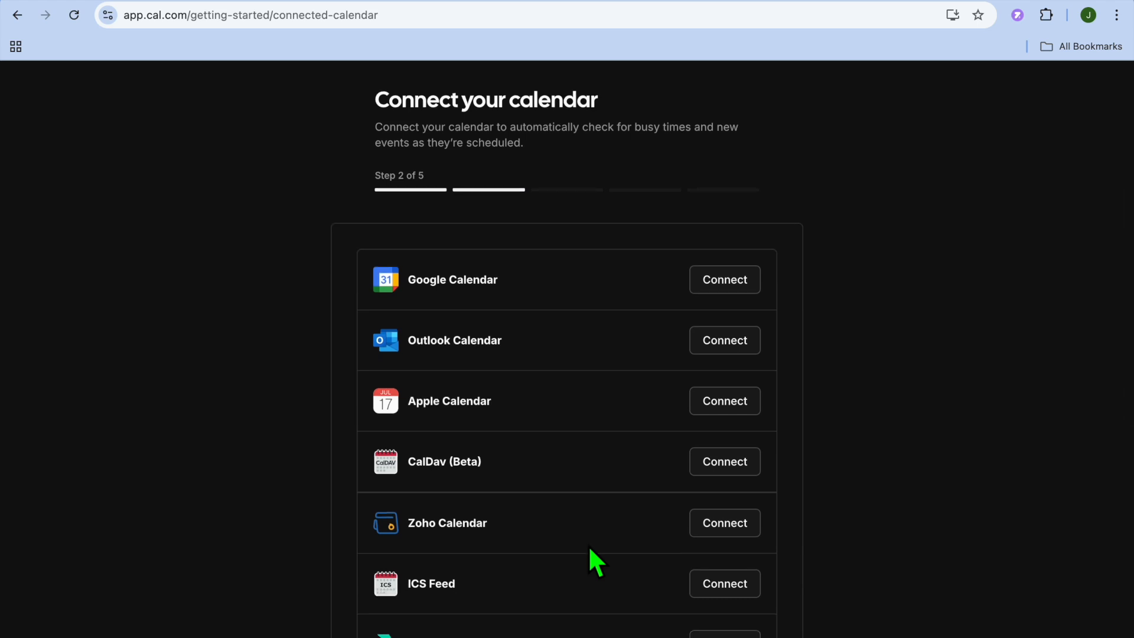
scroll(589, 544, "down", 2)
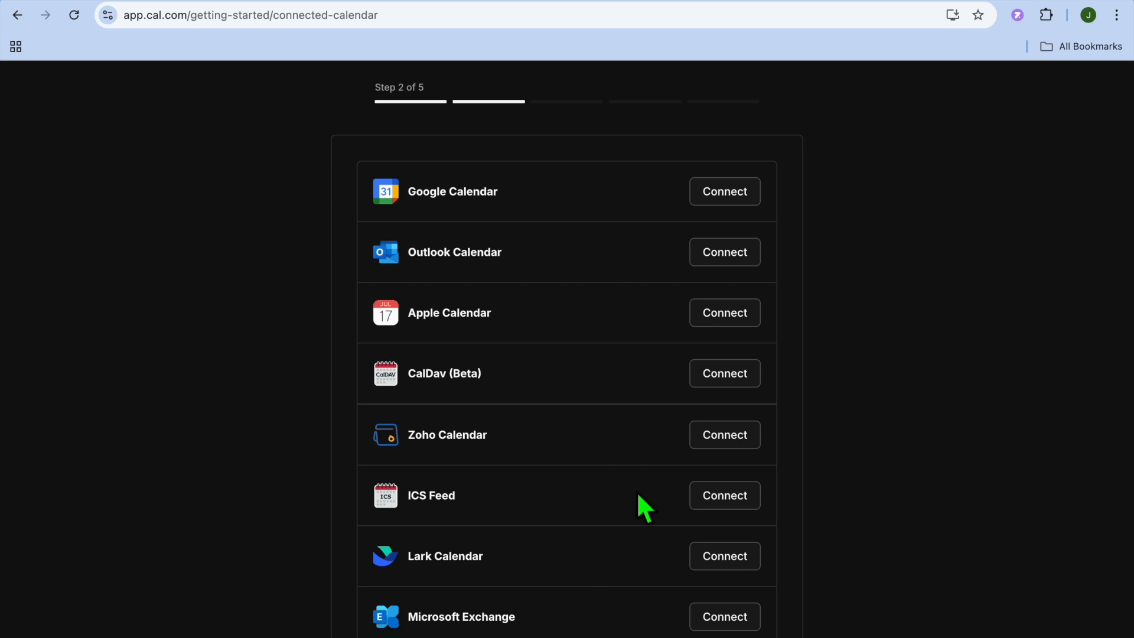
scroll(638, 494, "down", 6)
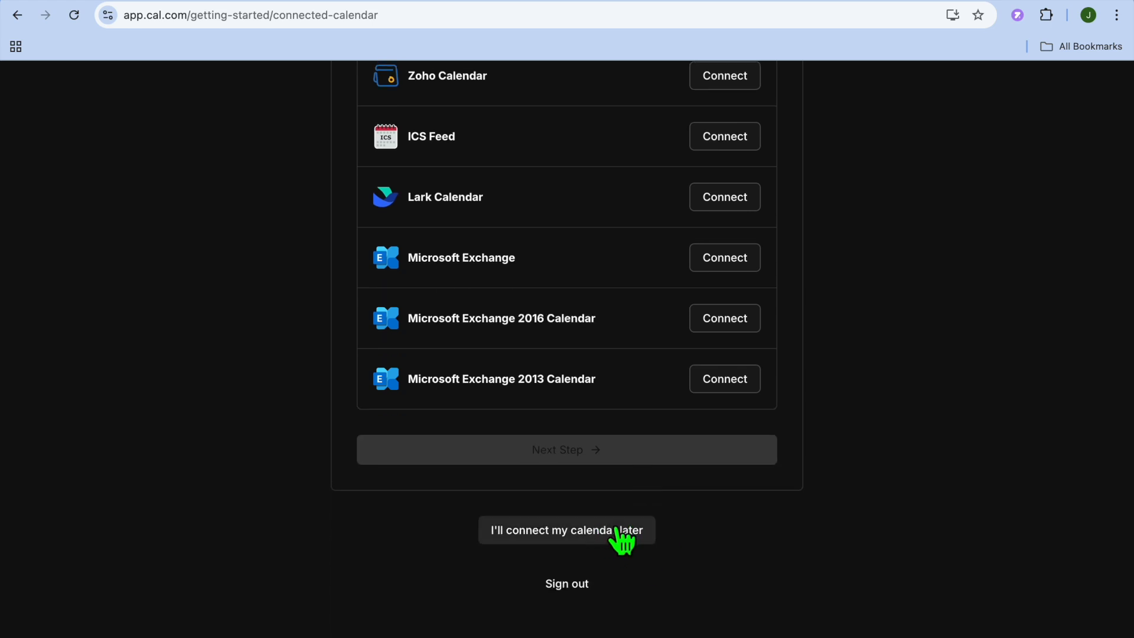
left_click(623, 540)
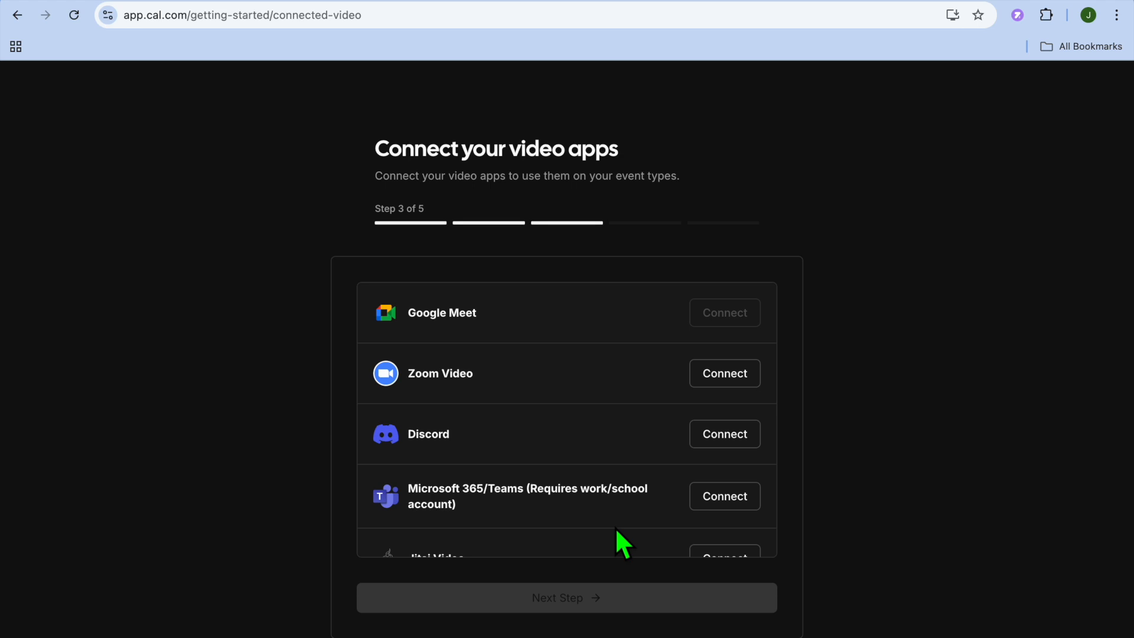
- Look through the available video apps and postpone setting one up
scroll(617, 530, "down", 5)
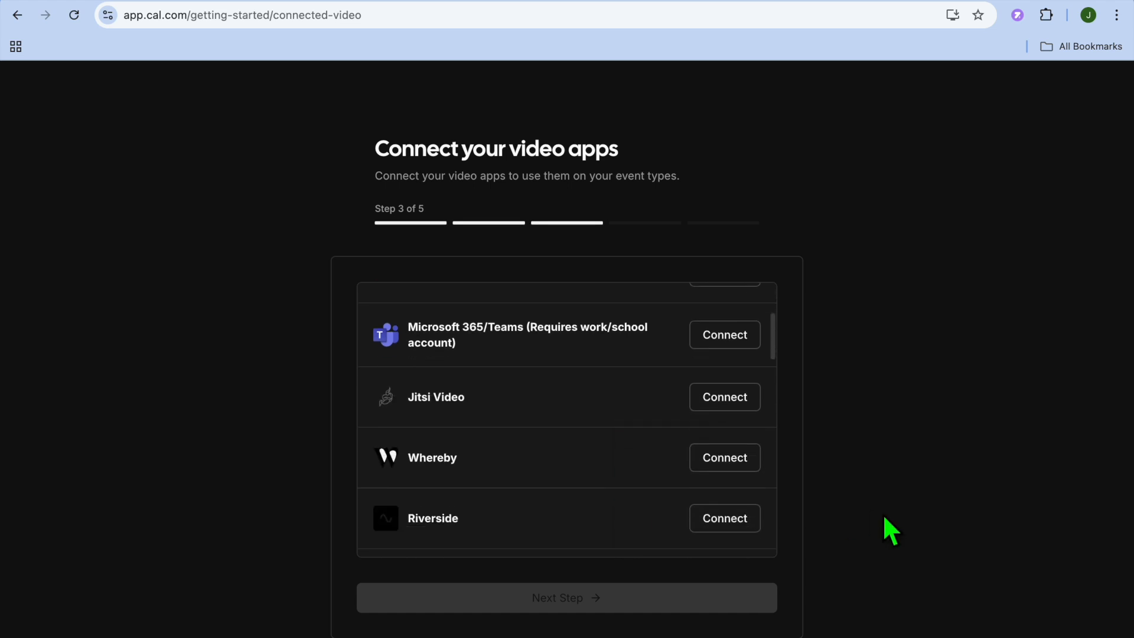
scroll(885, 520, "down", 5)
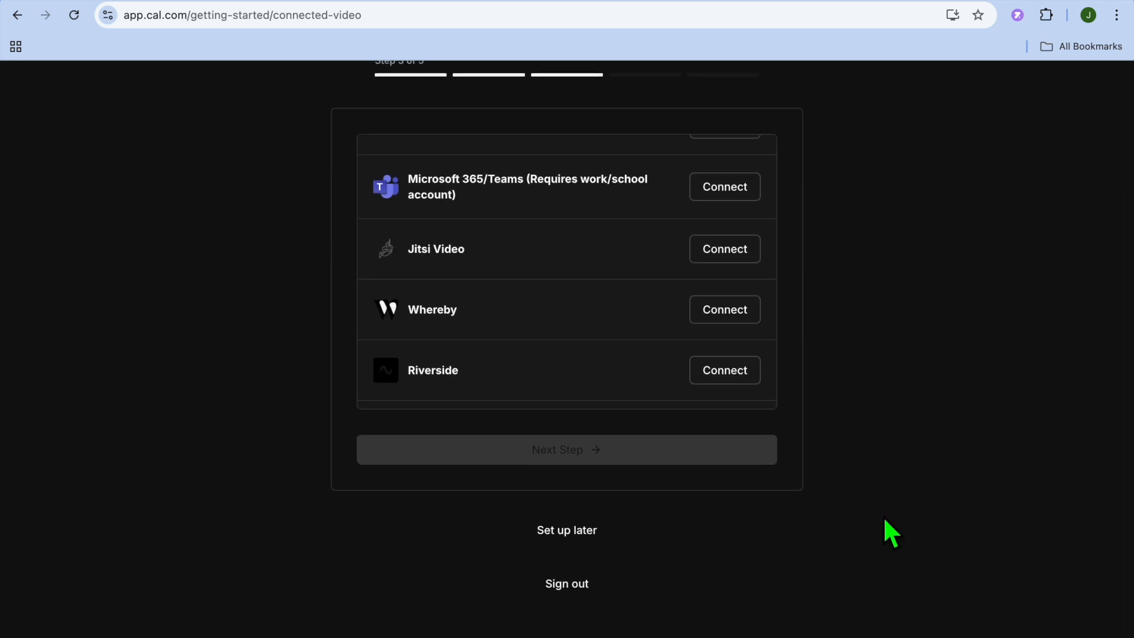
left_click(597, 540)
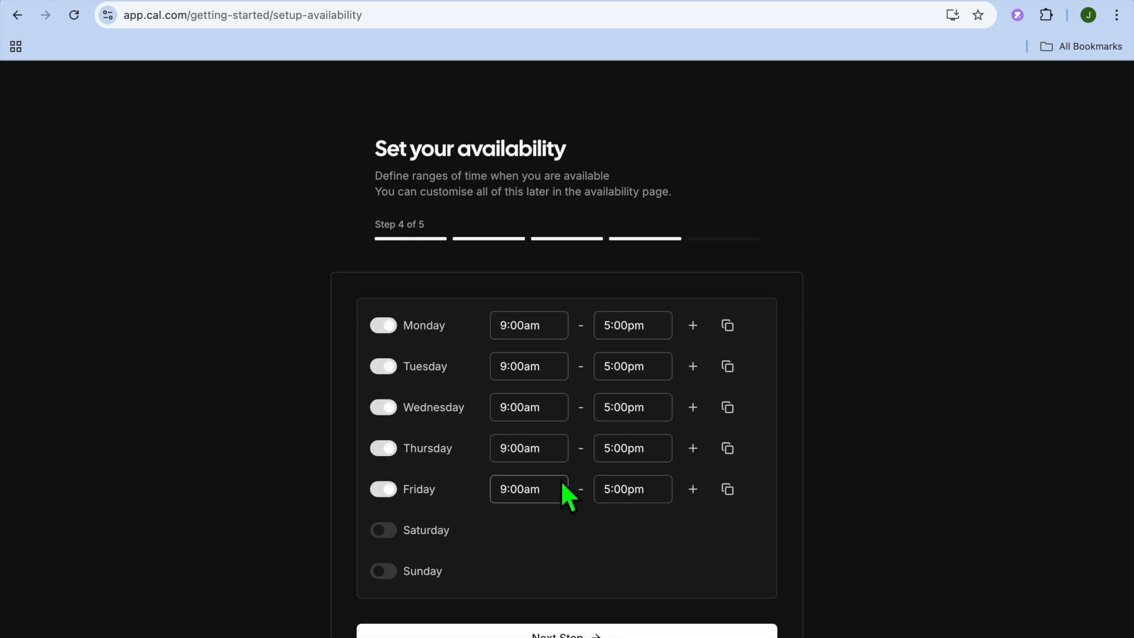
left_click(526, 331)
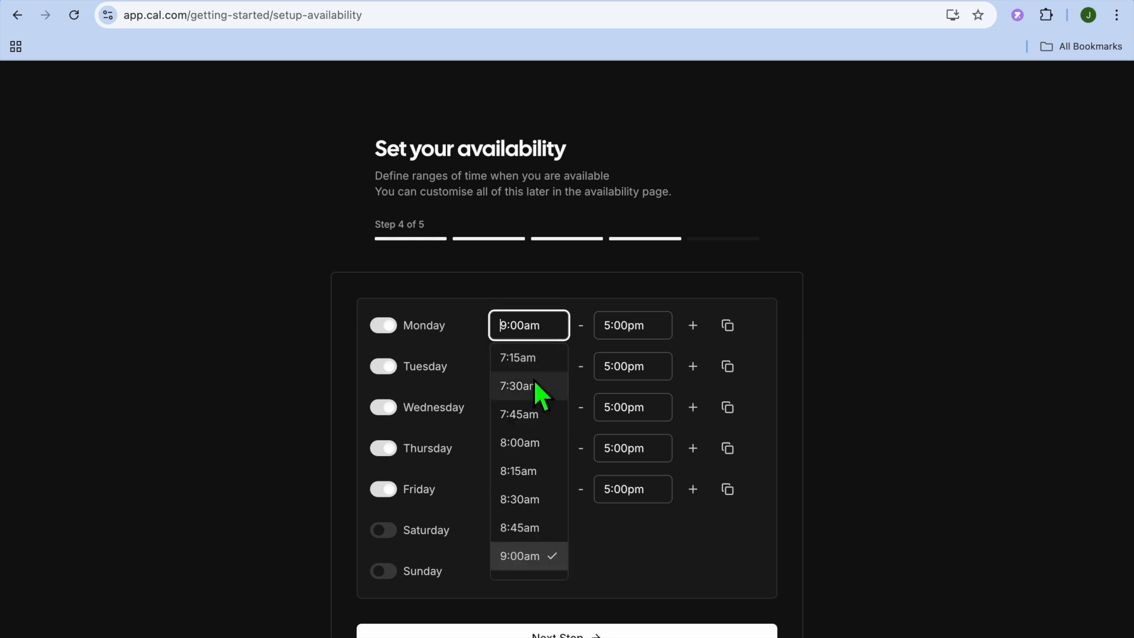
scroll(549, 490, "down", 2)
scroll(548, 490, "down", 2)
left_click(547, 495)
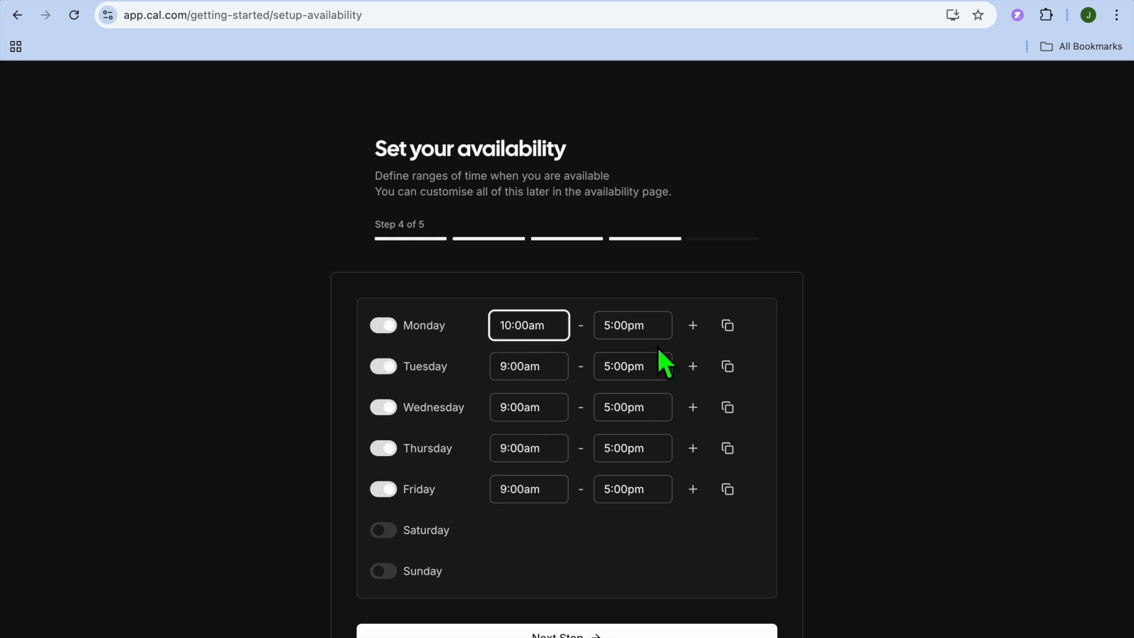
left_click(652, 324)
scroll(650, 450, "up", 2)
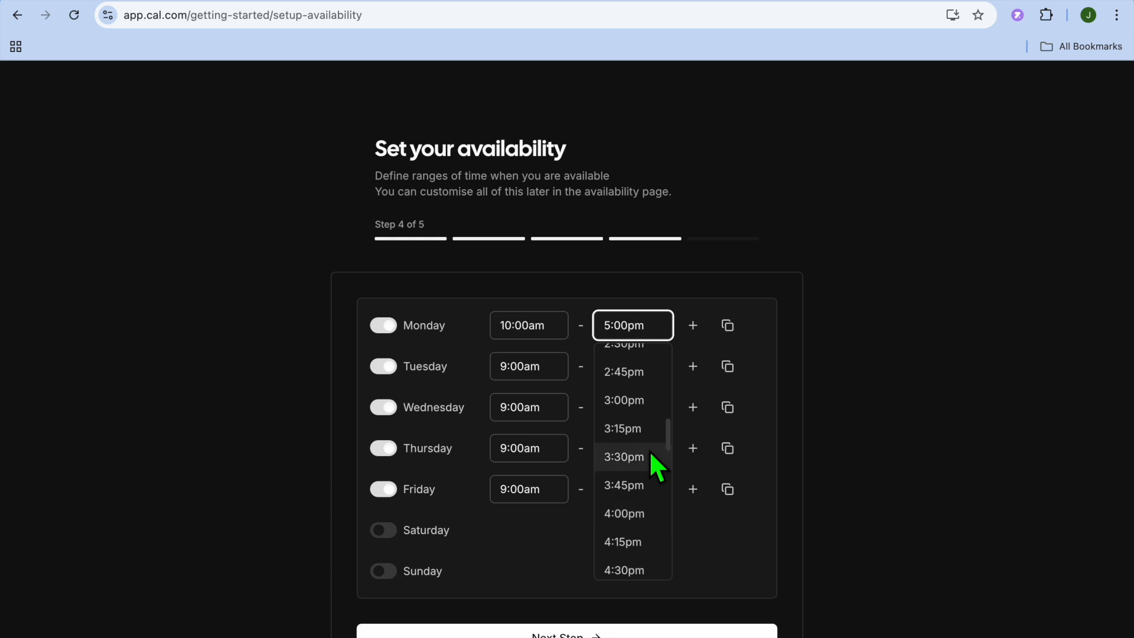
left_click(384, 325)
left_click(385, 325)
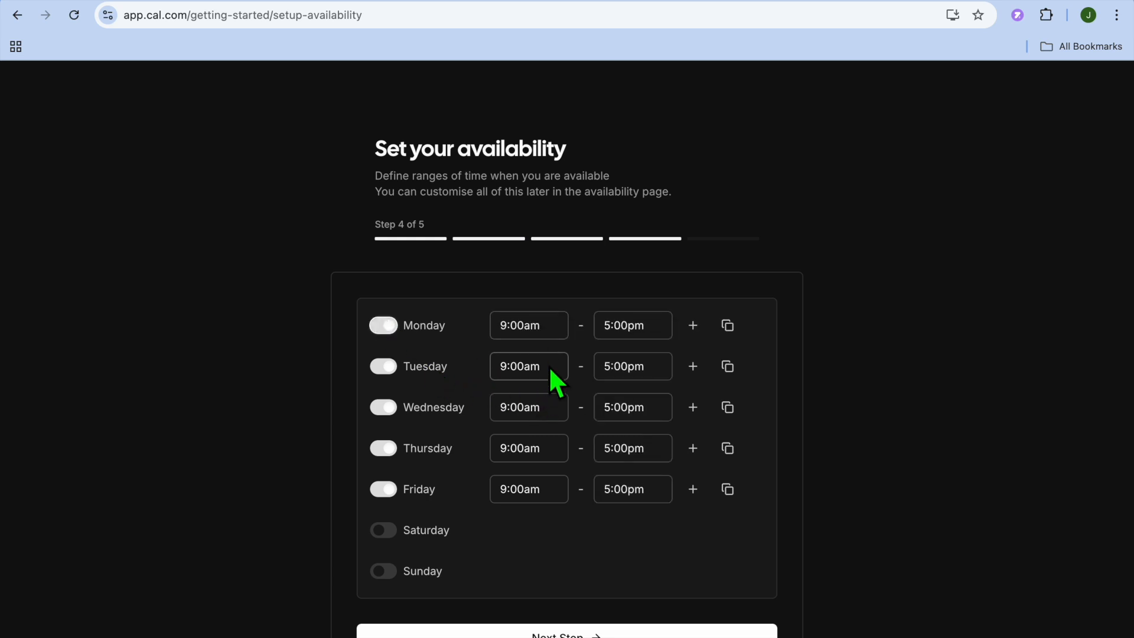
- Set Monday's availability to start at 10:00am and end at 3:00pm
left_click(539, 332)
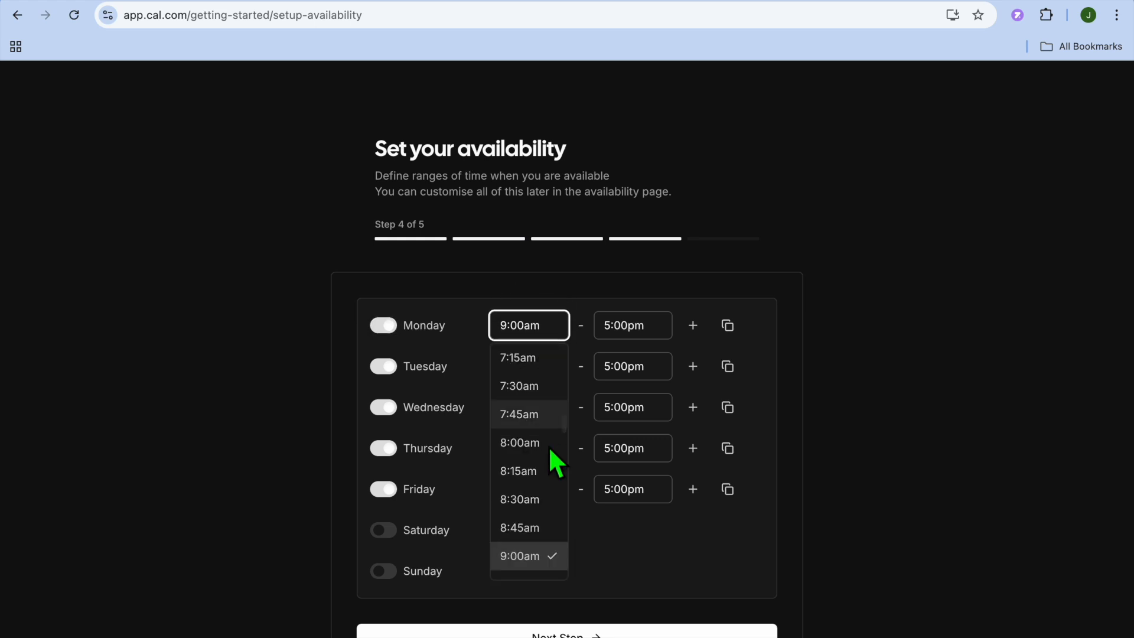
scroll(548, 454, "down", 3)
scroll(548, 455, "down", 2)
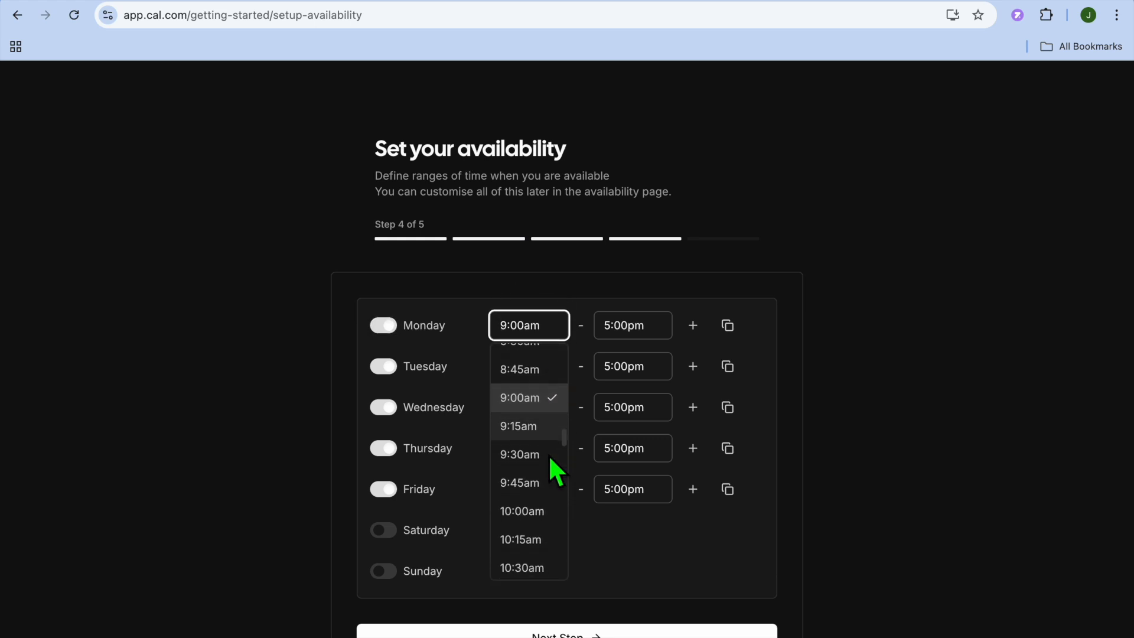
left_click(534, 468)
left_click(666, 326)
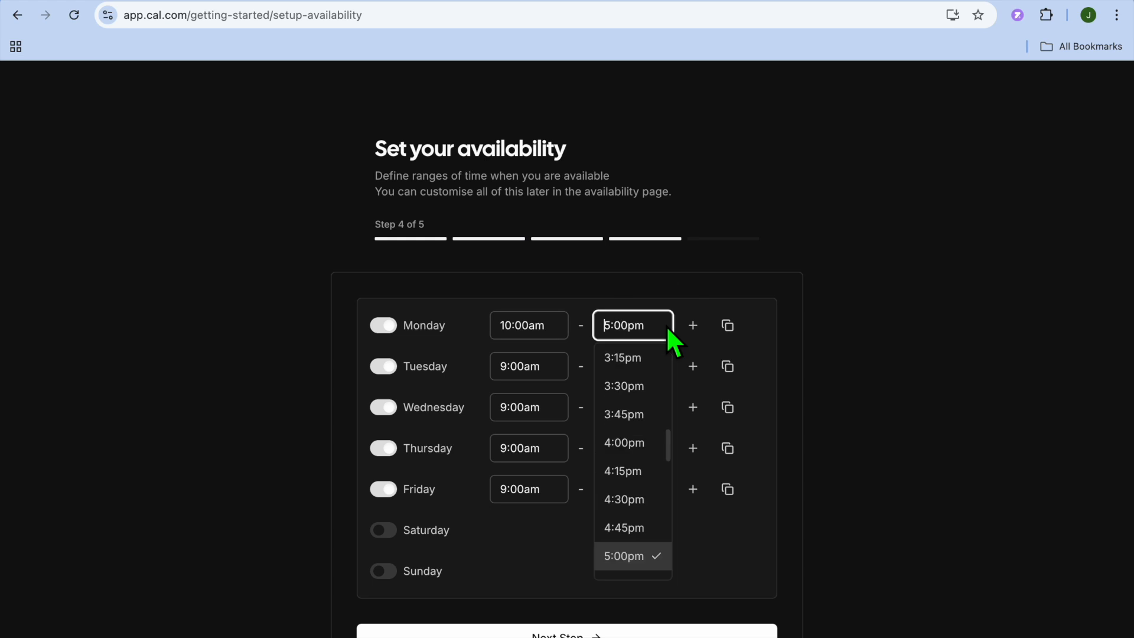
scroll(652, 381, "up", 3)
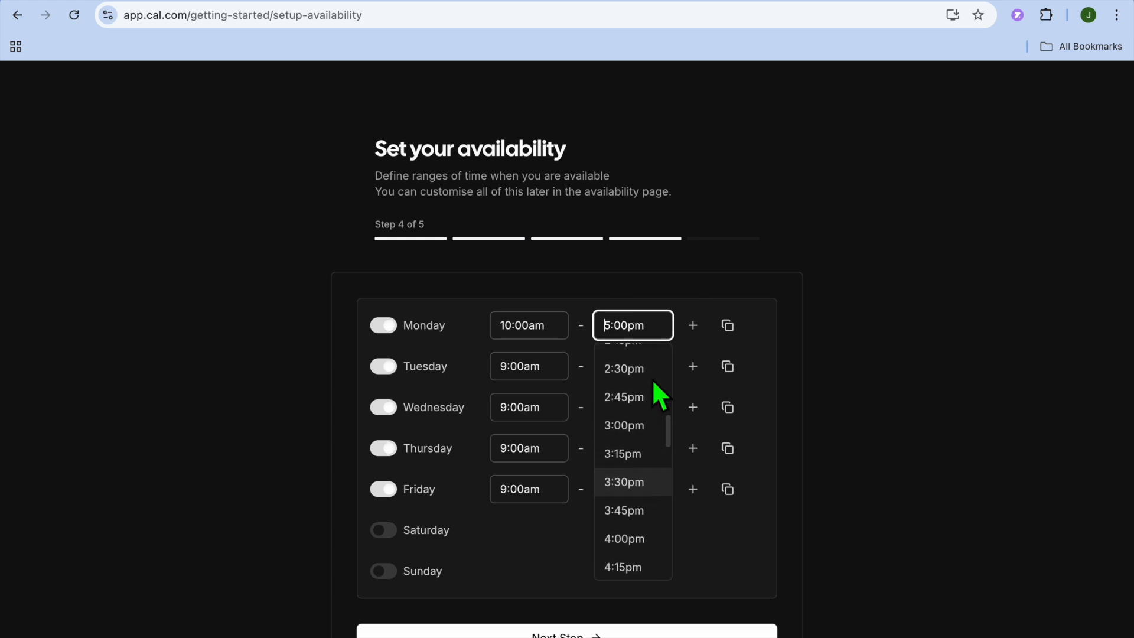
left_click(649, 398)
left_click(853, 337)
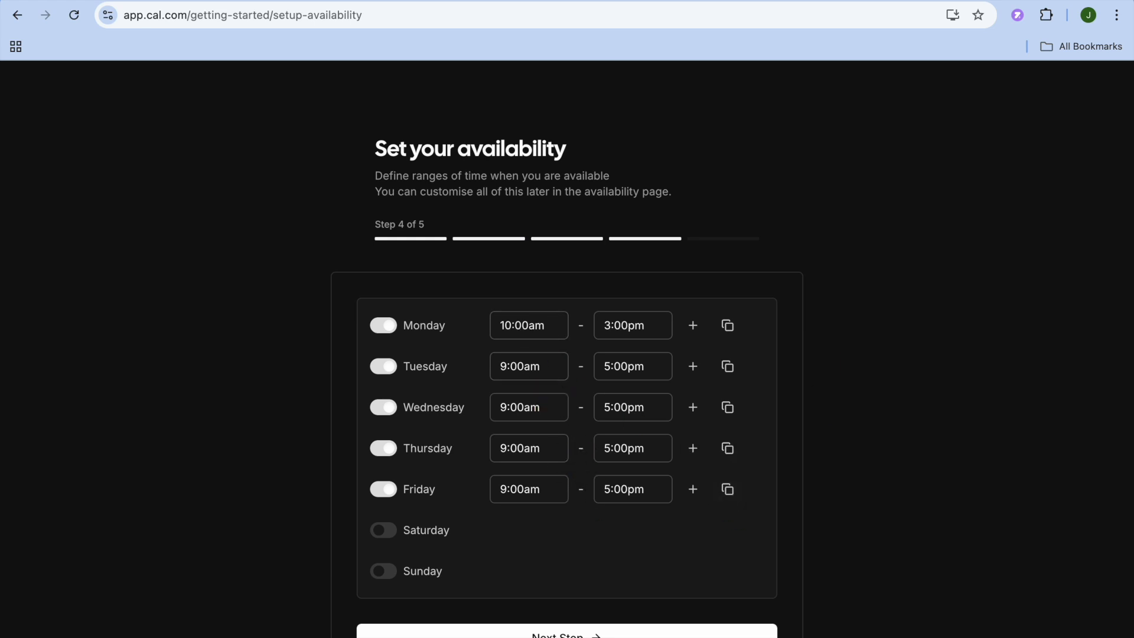
- Submit the weekly availability and finish the onboarding without adding a profile photo or About text
left_click(617, 634)
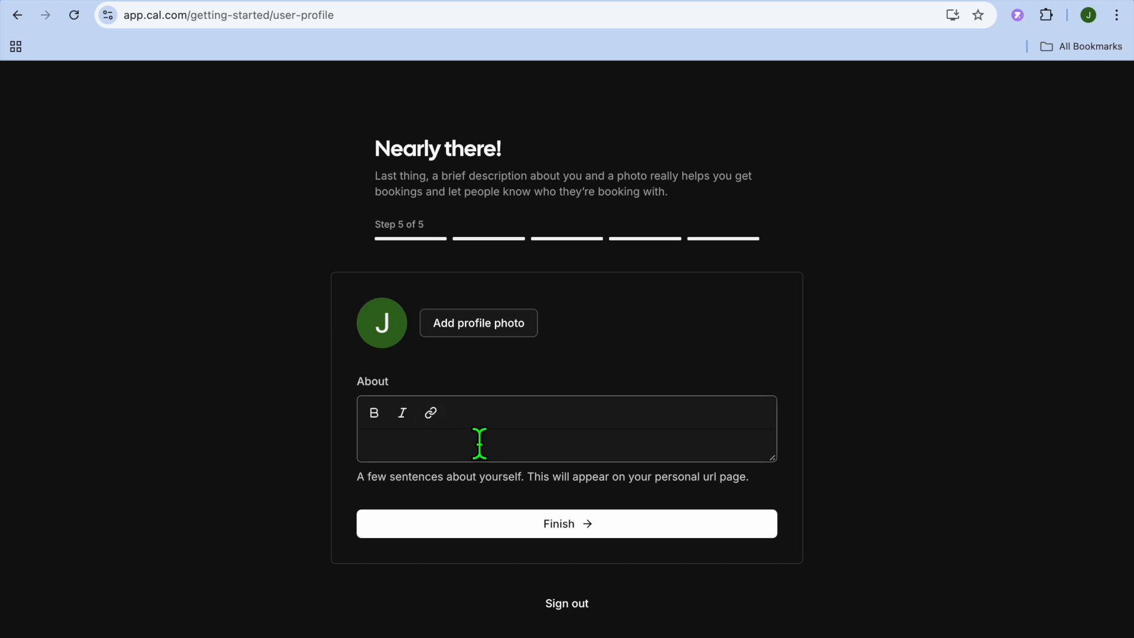
left_click(541, 527)
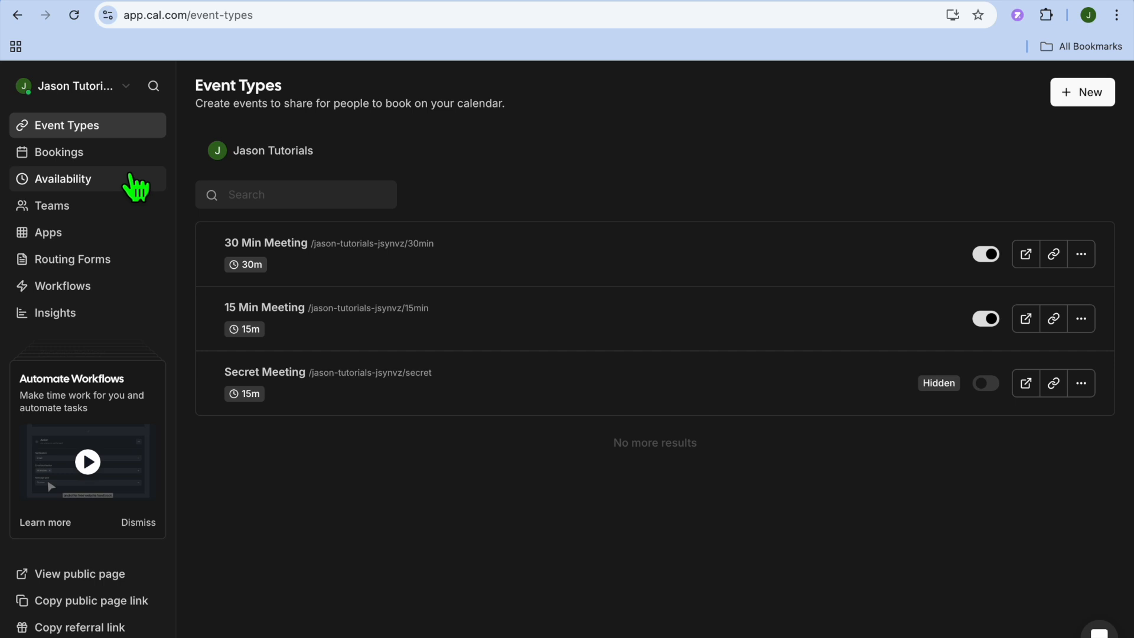
- View the upcoming bookings page and return to the event types list
left_click(89, 154)
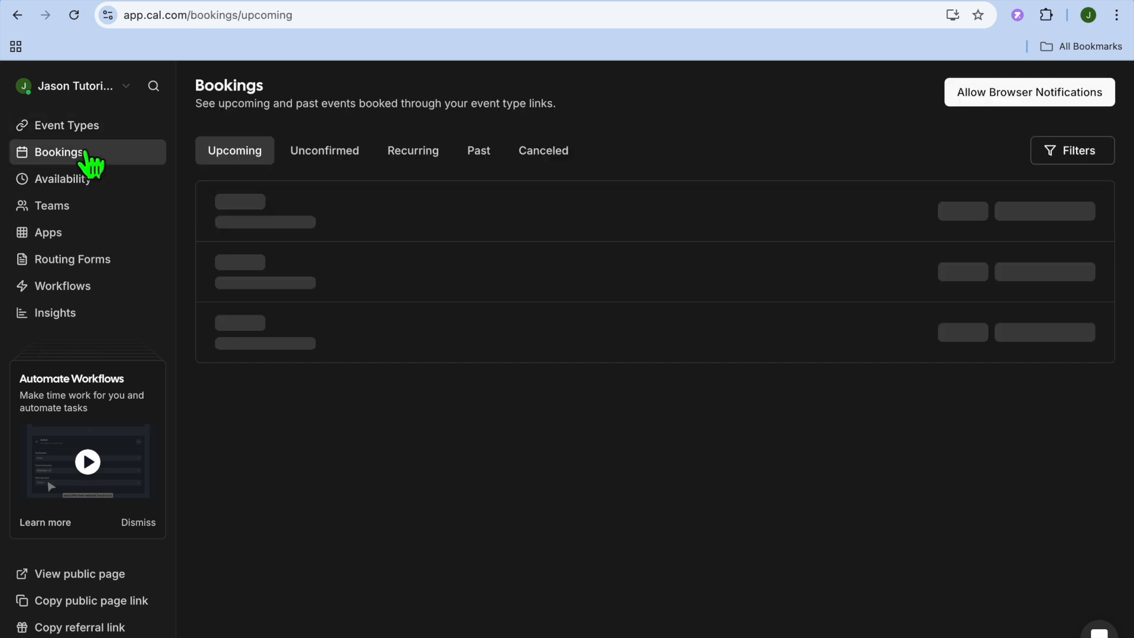
key("alt+Left")
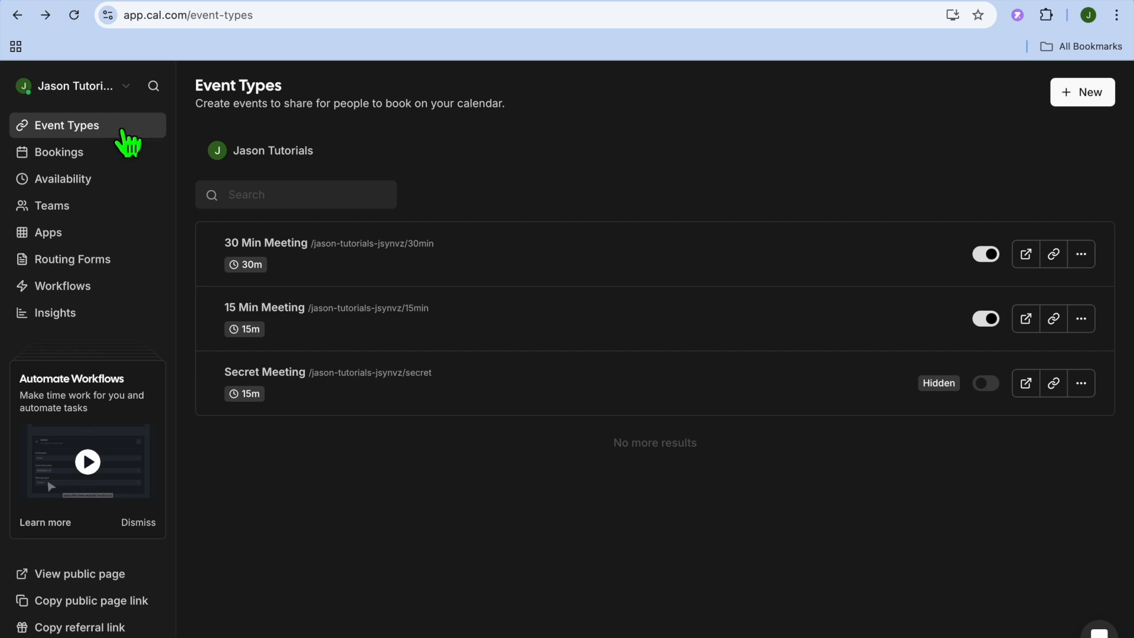
- Open the 30 Min Meeting event type and review its title, description and duration fields
left_click(354, 267)
left_click_drag(530, 179, 436, 178)
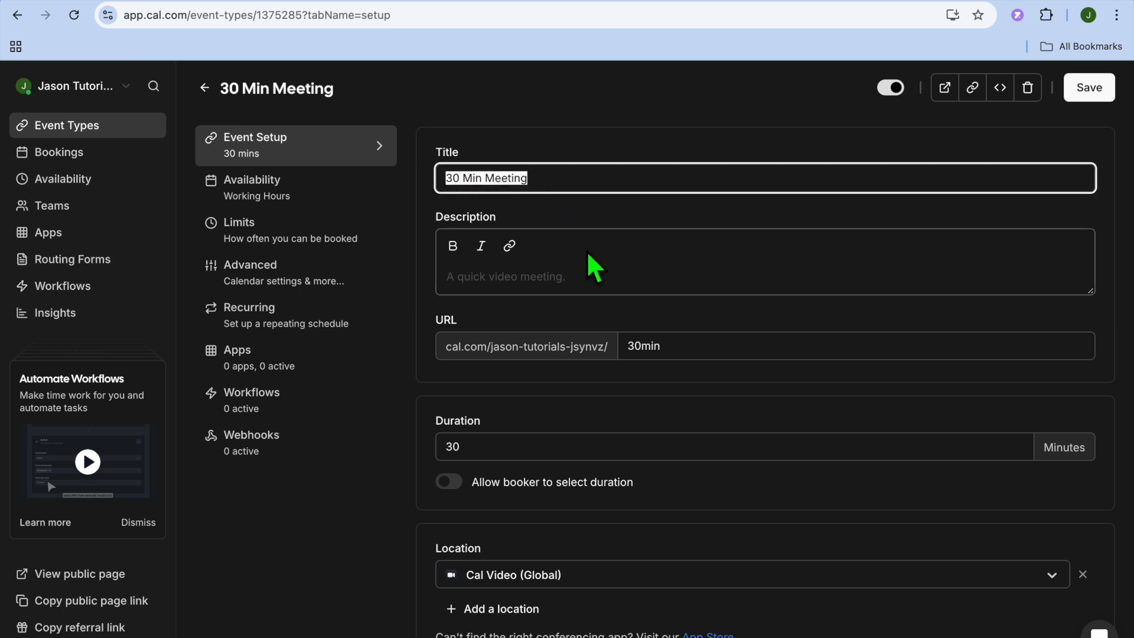
left_click(545, 293)
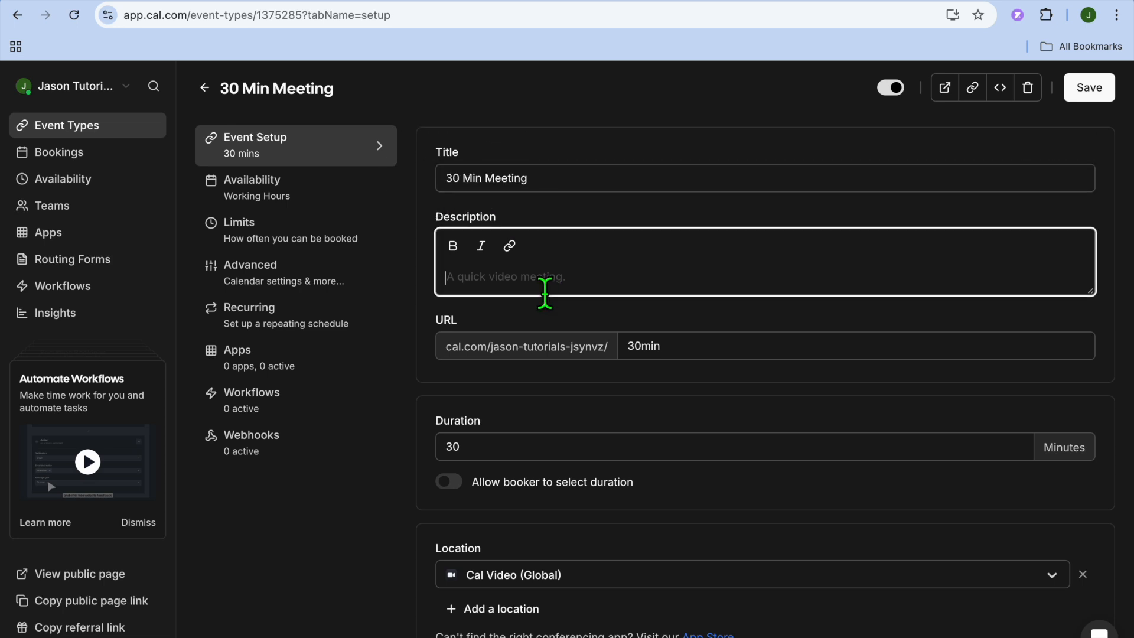
scroll(544, 294, "down", 1)
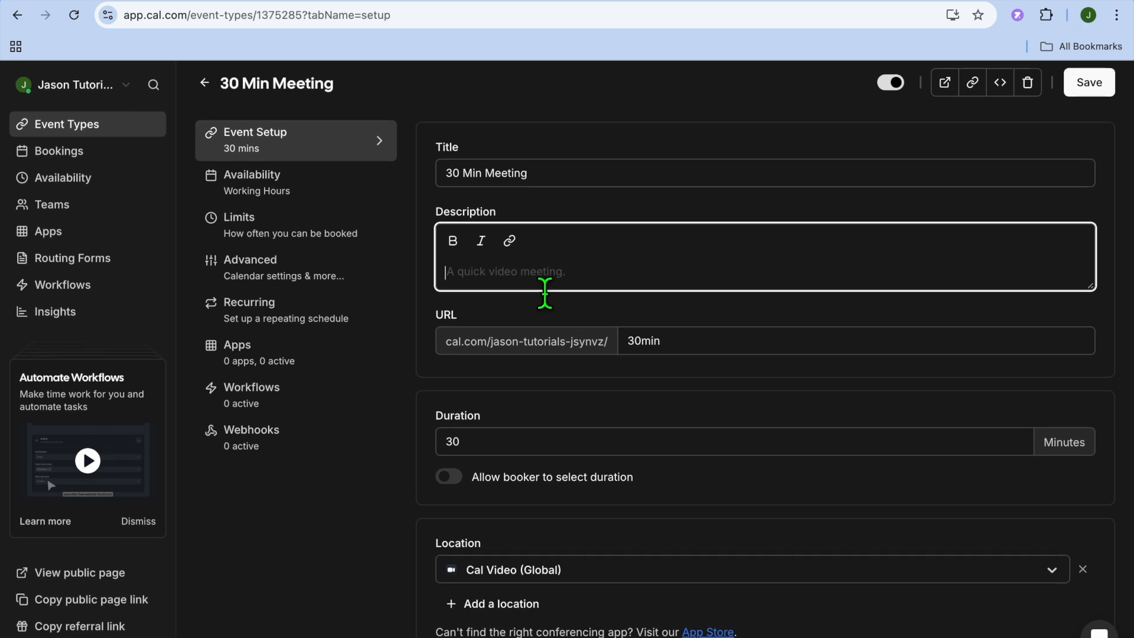
left_click(584, 458)
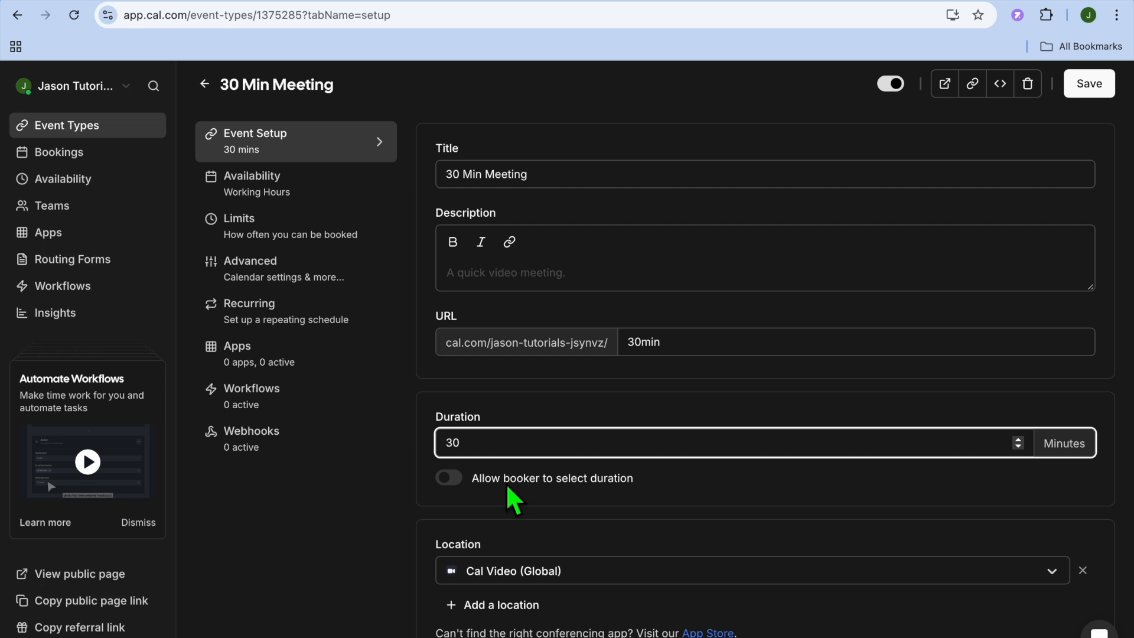
- Try the option that allows the booker to select the duration, and switch it back off
left_click(453, 478)
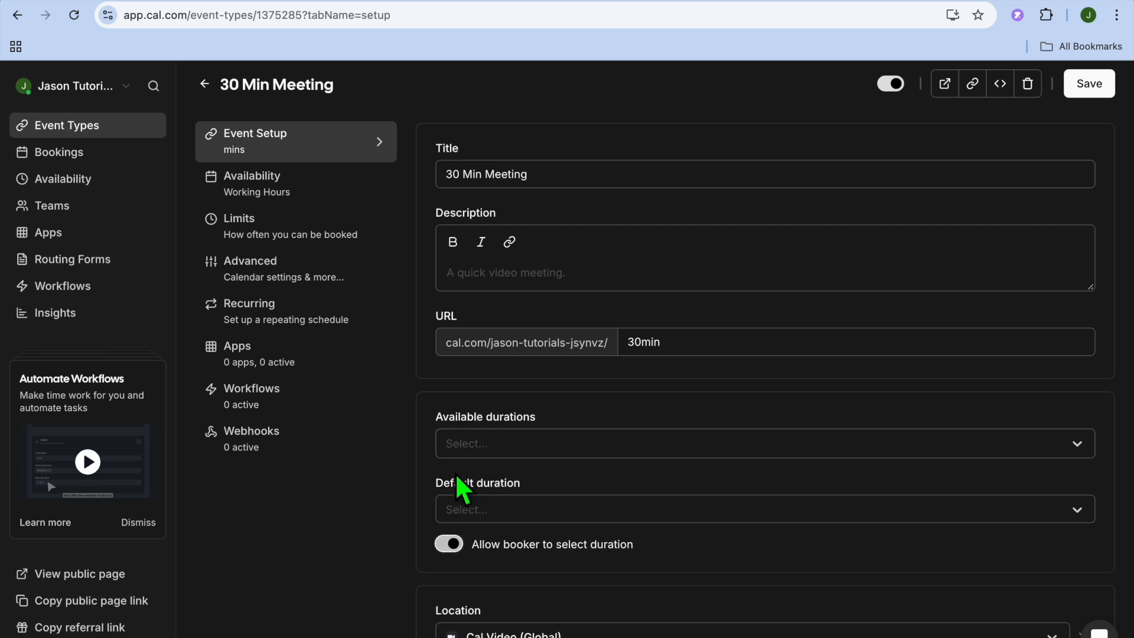
left_click(448, 544)
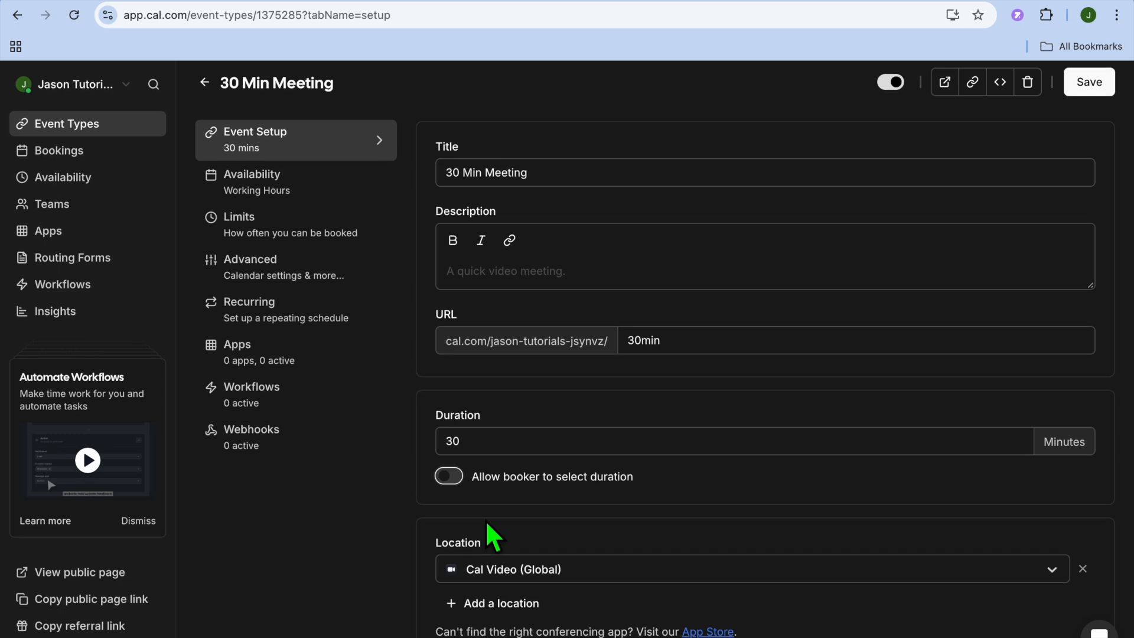
- Change the 30 Min Meeting's location to Link meeting
left_click(567, 570)
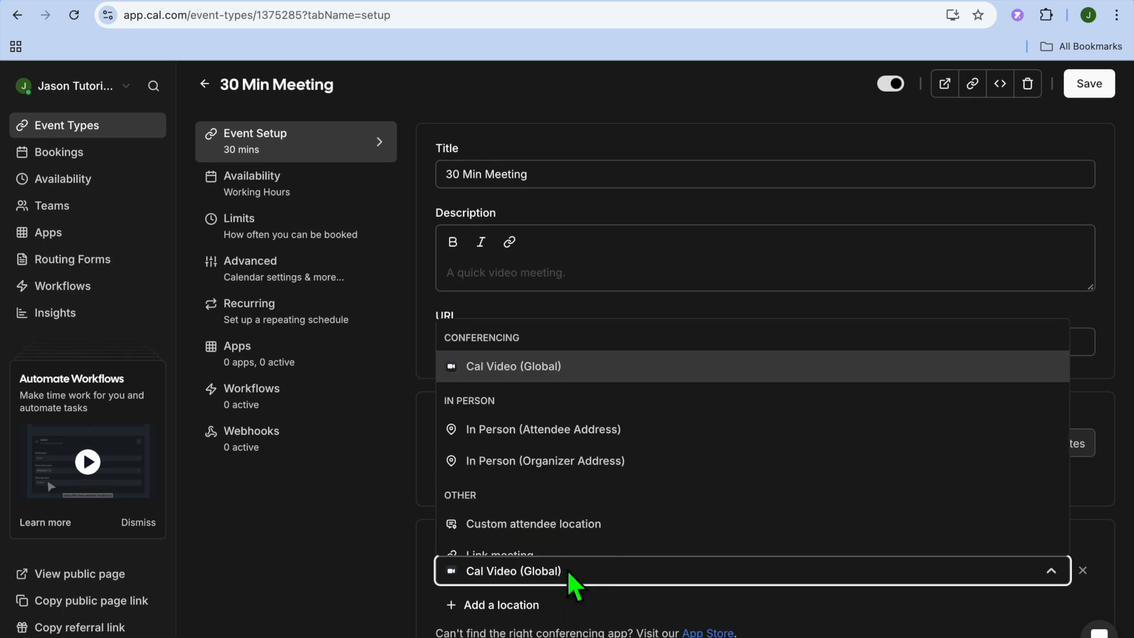
scroll(590, 529, "down", 2)
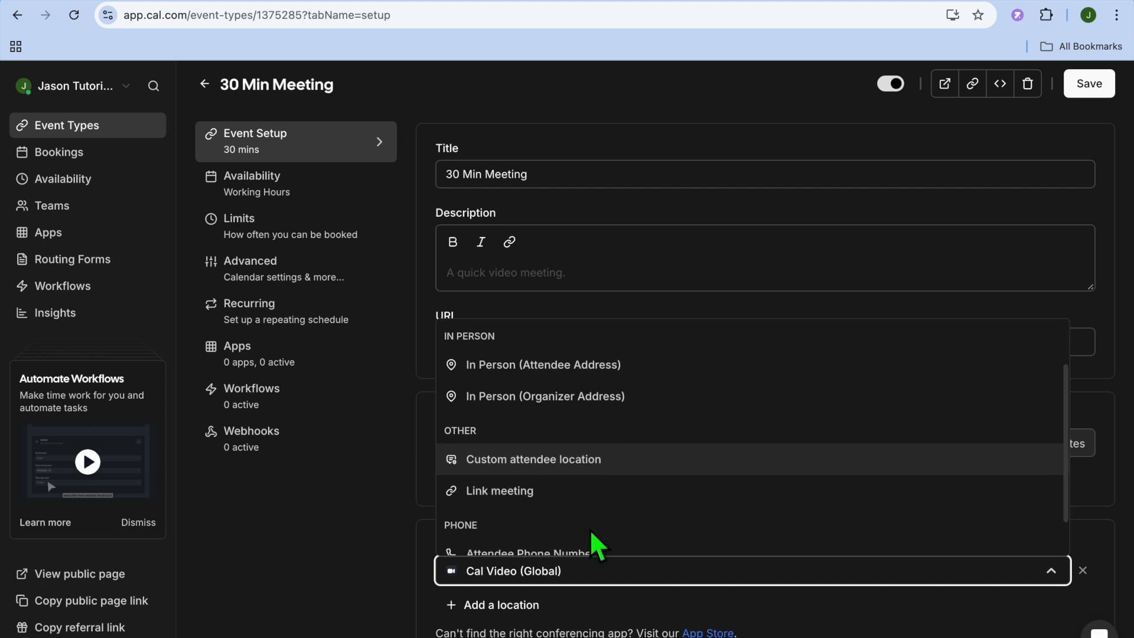
scroll(590, 529, "up", 1)
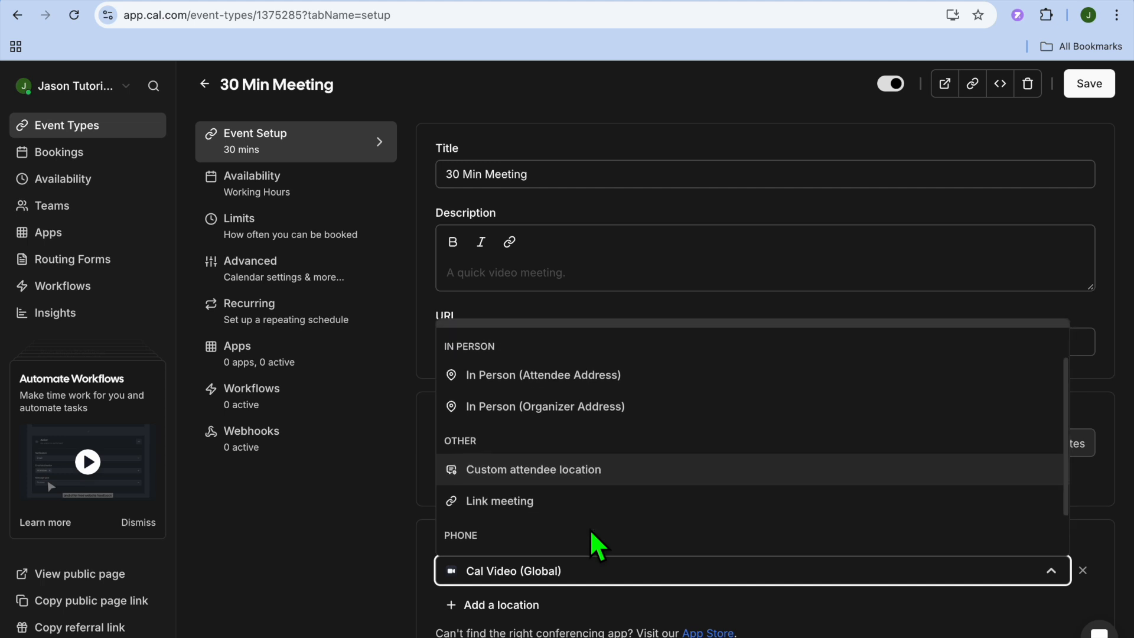
left_click(554, 503)
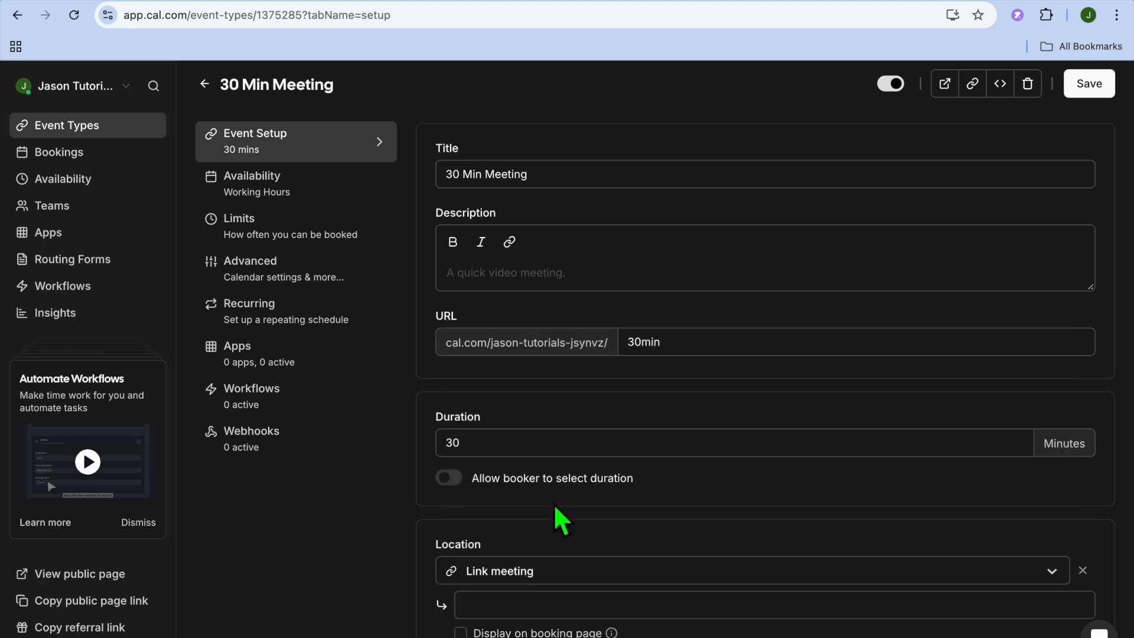
- Change the 30 Min Meeting's location to Cal Video (Global)
scroll(592, 580, "down", 1)
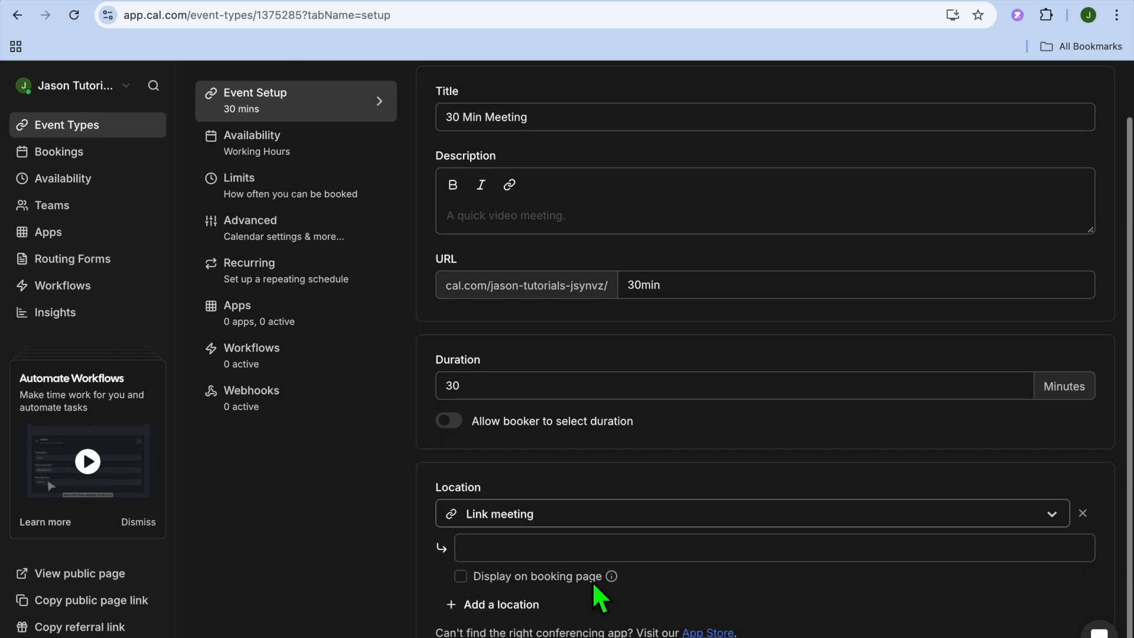
left_click(736, 520)
left_click(667, 541)
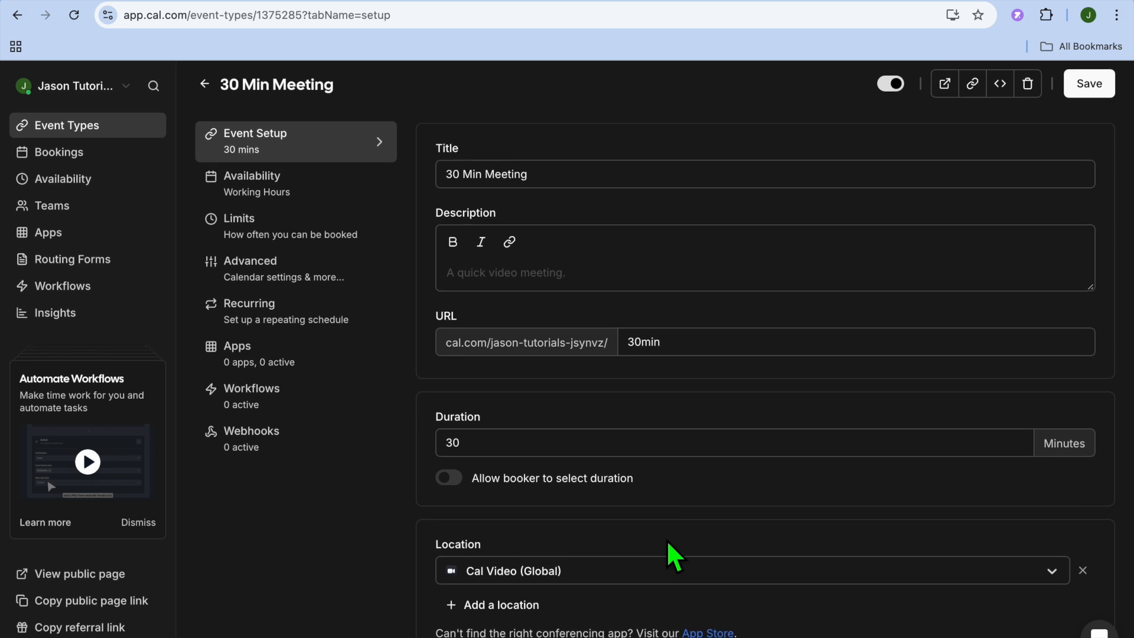
- Review the event's availability schedule, keeping Working Hours selected, and look through its booking limits
left_click(315, 195)
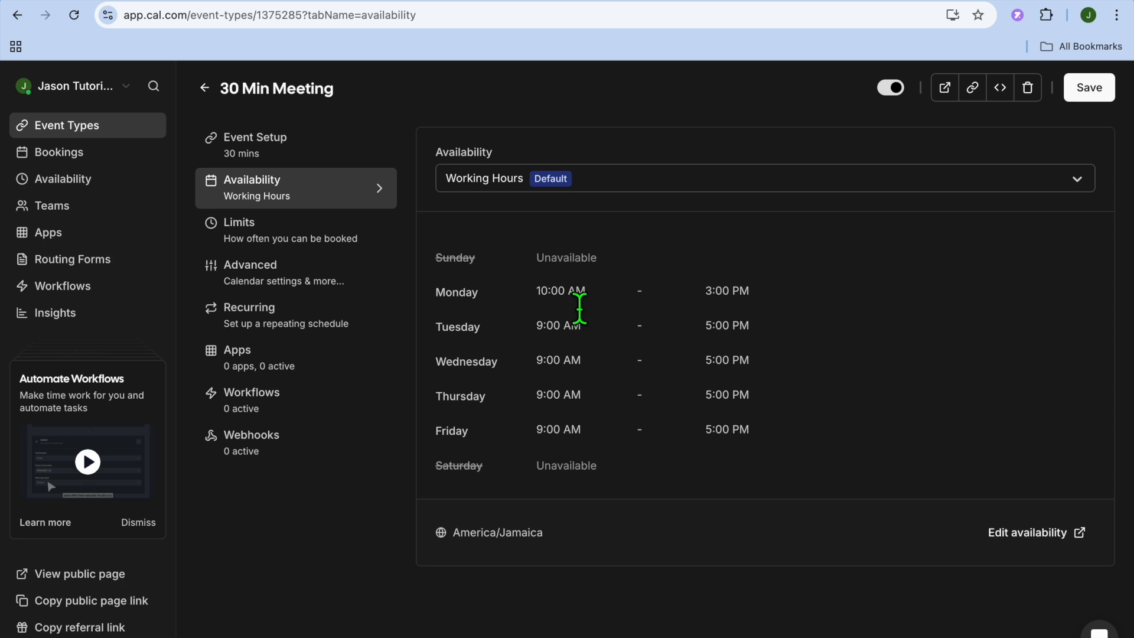
left_click(634, 184)
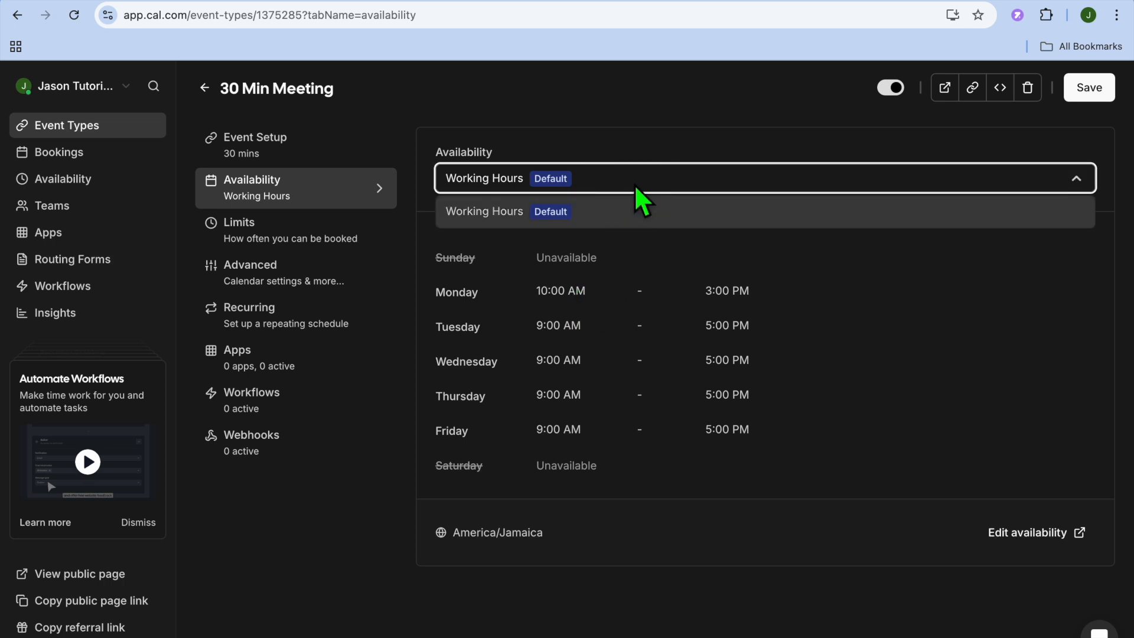
left_click(624, 223)
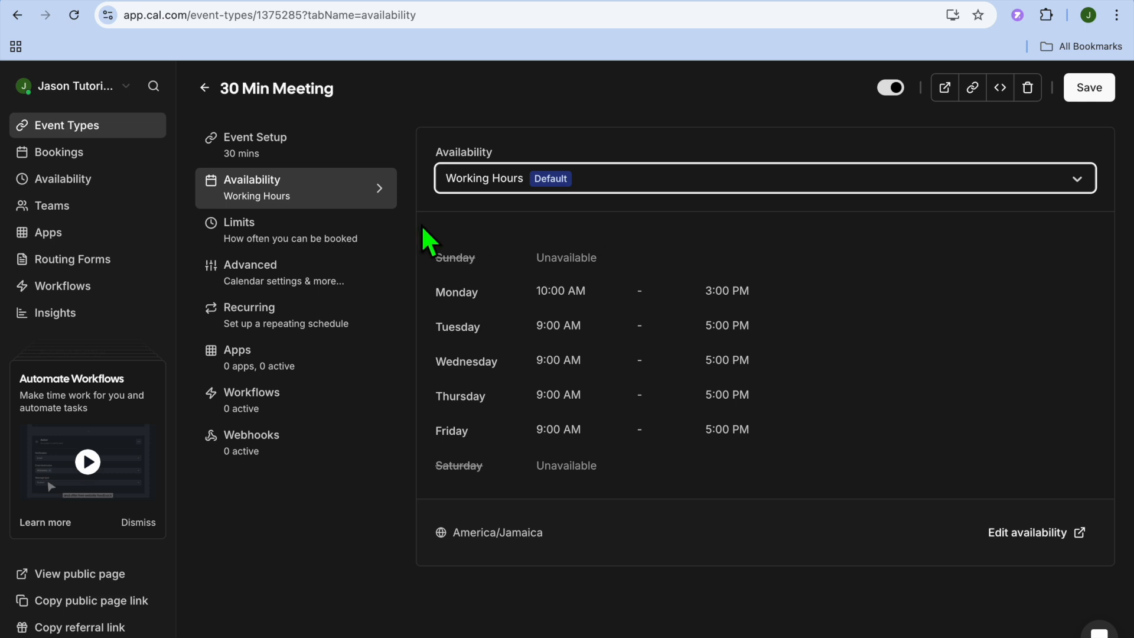
left_click(326, 244)
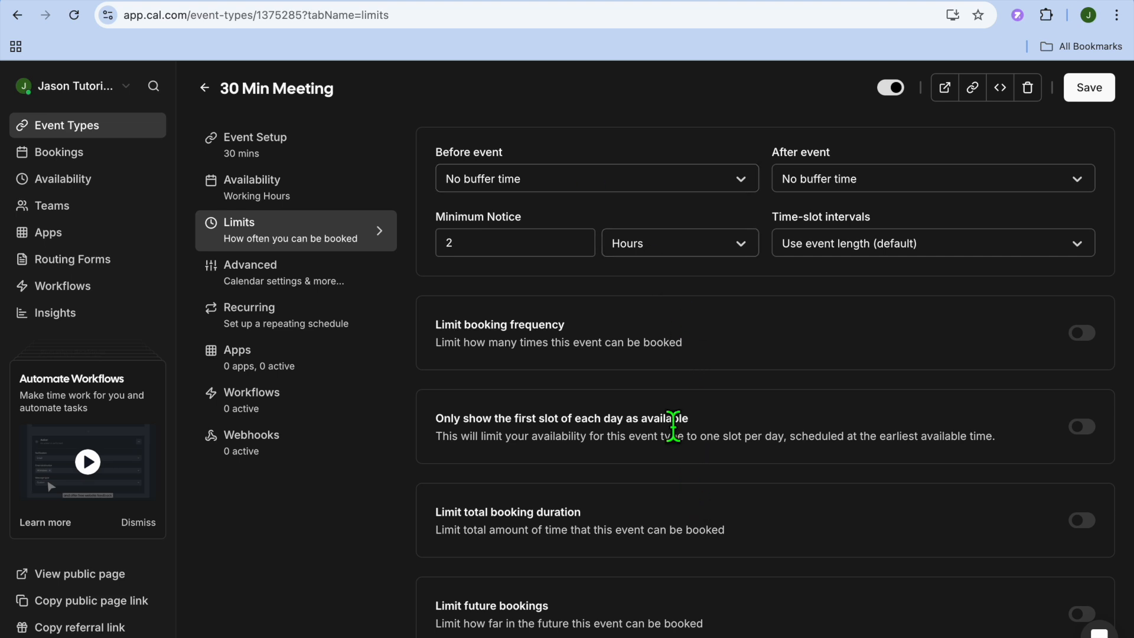
scroll(697, 586, "down", 1)
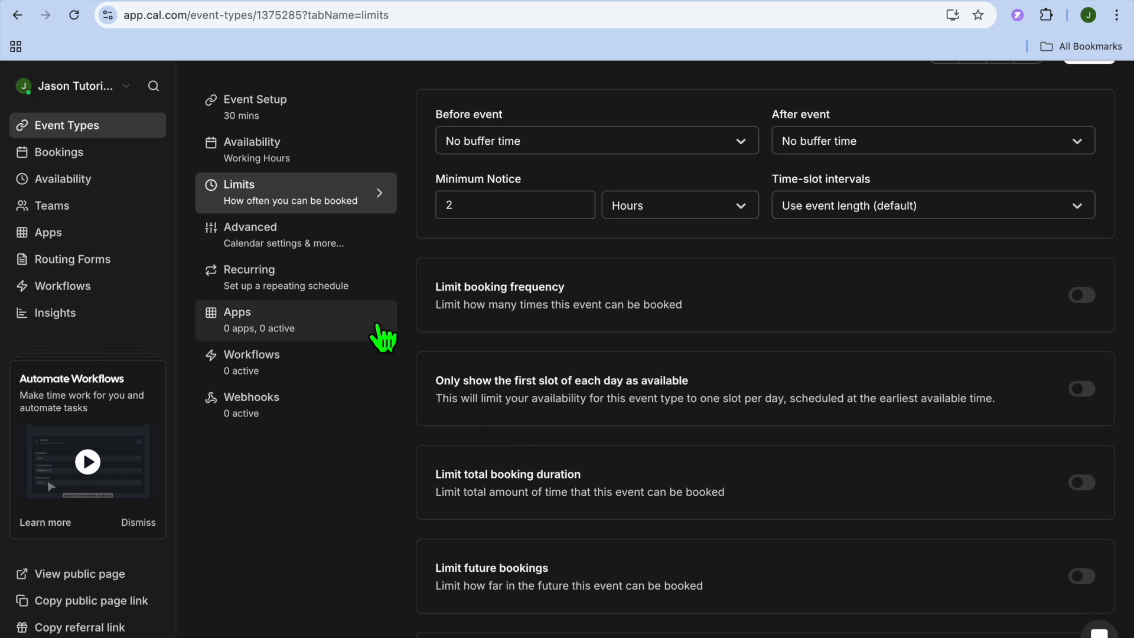
- Enable recurring bookings for the 30 Min Meeting, repeating every 1 week for a maximum of 12 events, and save the event type
left_click(313, 286)
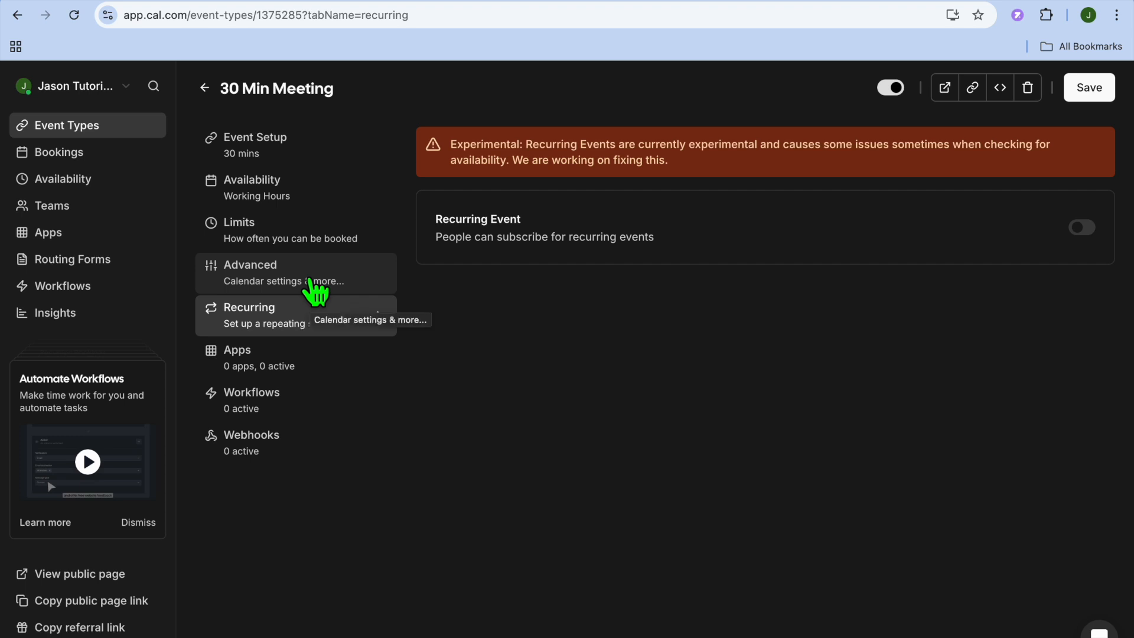
left_click(1081, 231)
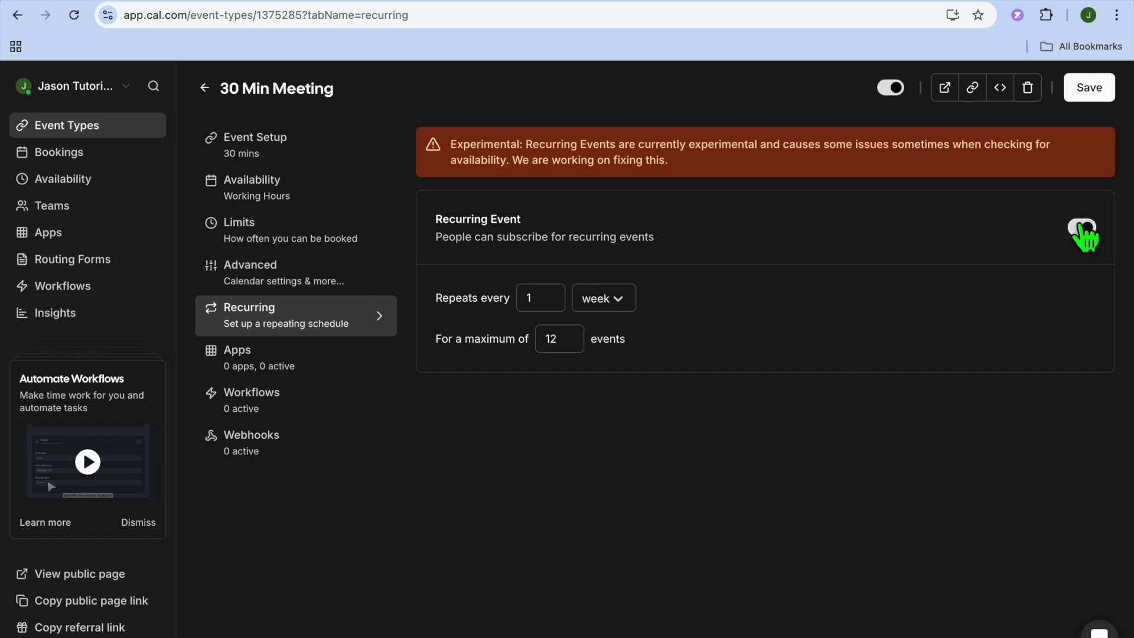
left_click(626, 306)
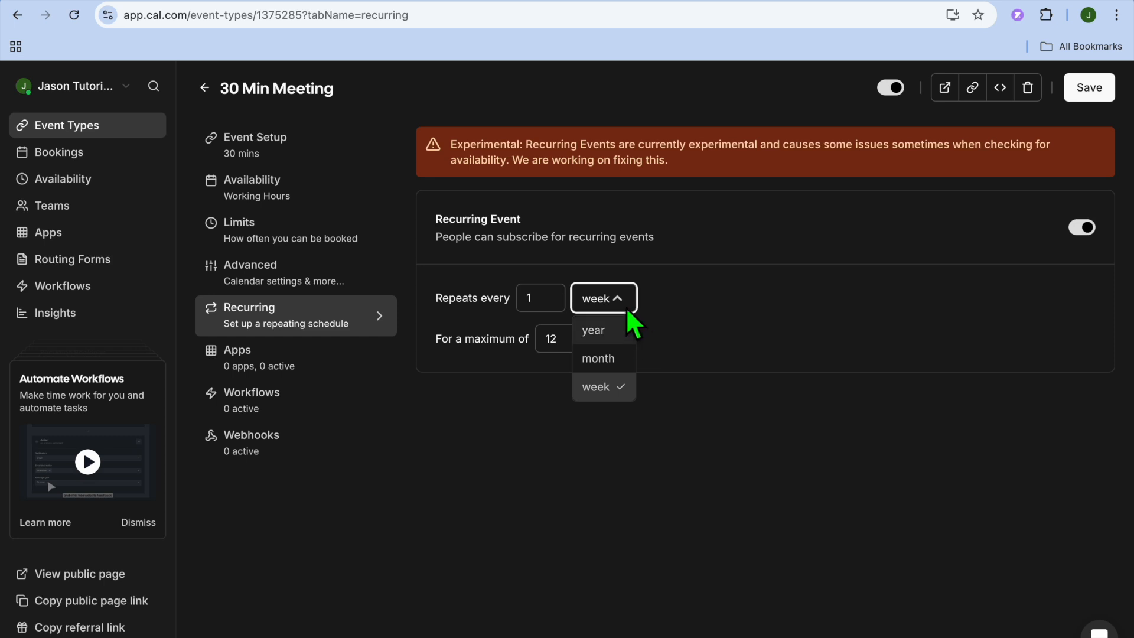
left_click(623, 302)
left_click(1093, 221)
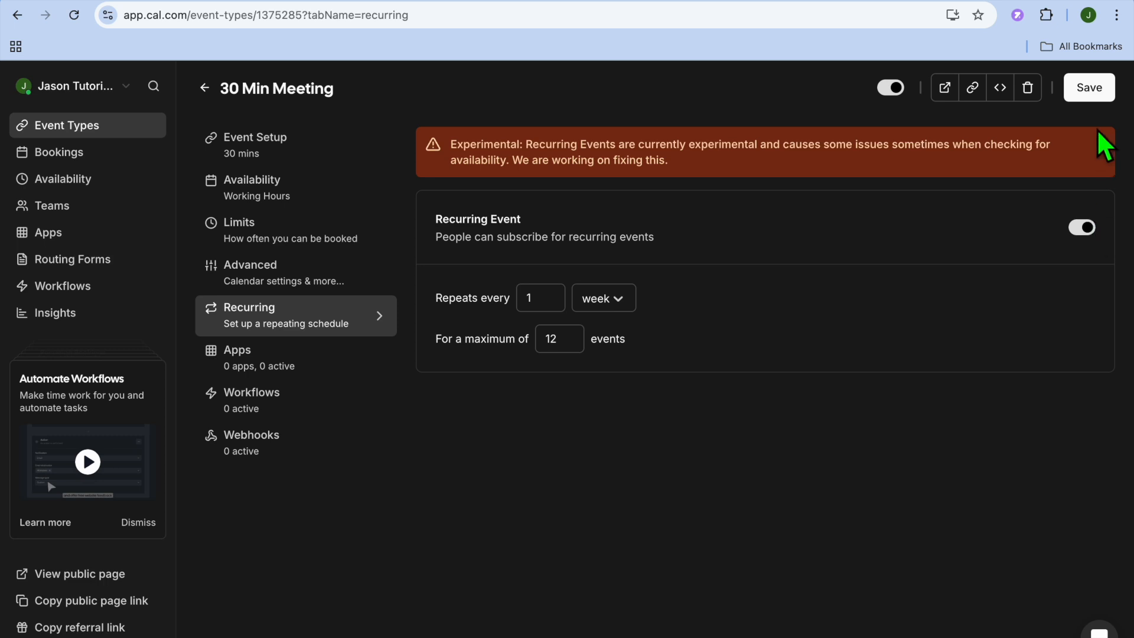
left_click(1092, 88)
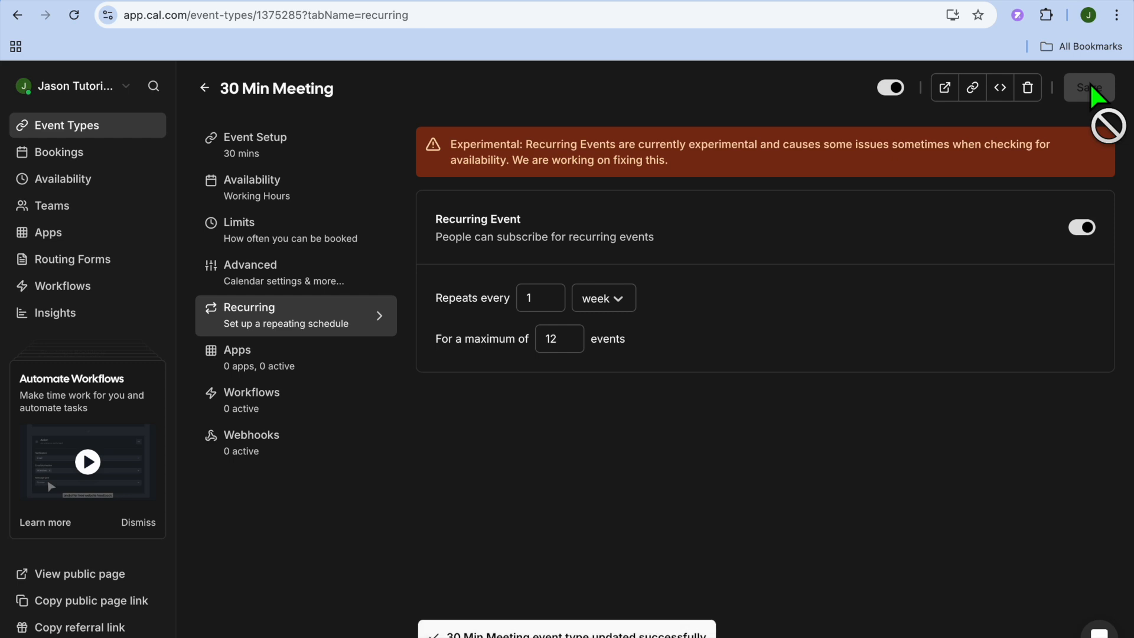
- Copy the event's link and preview its public booking page with the 10:00am slot on November 14, 2024, without confirming a booking
left_click(976, 94)
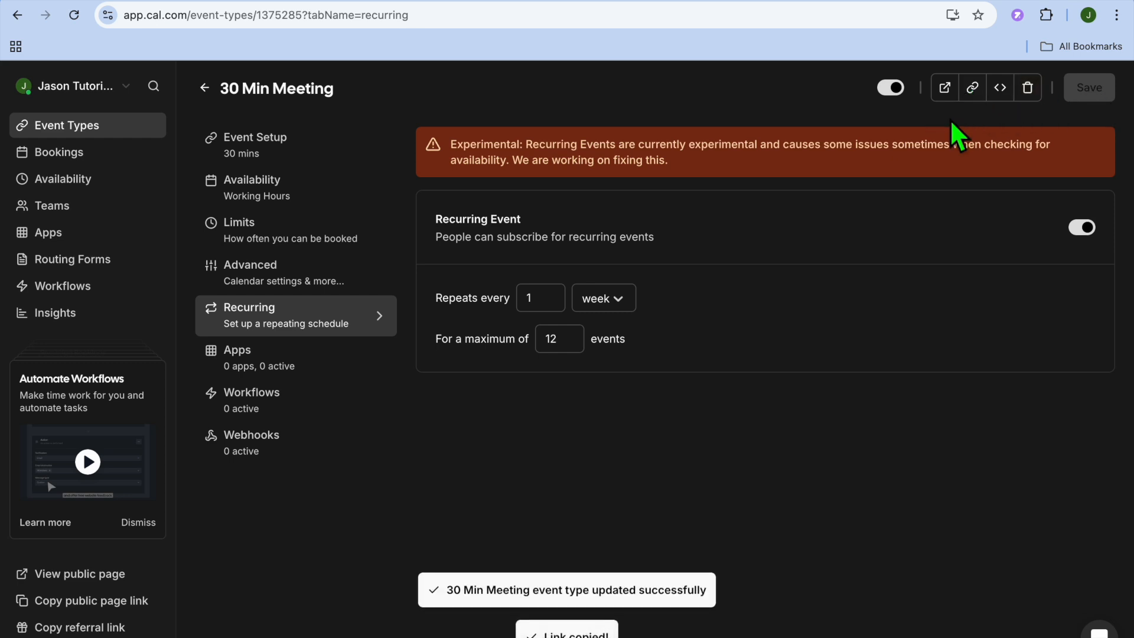
left_click(946, 95)
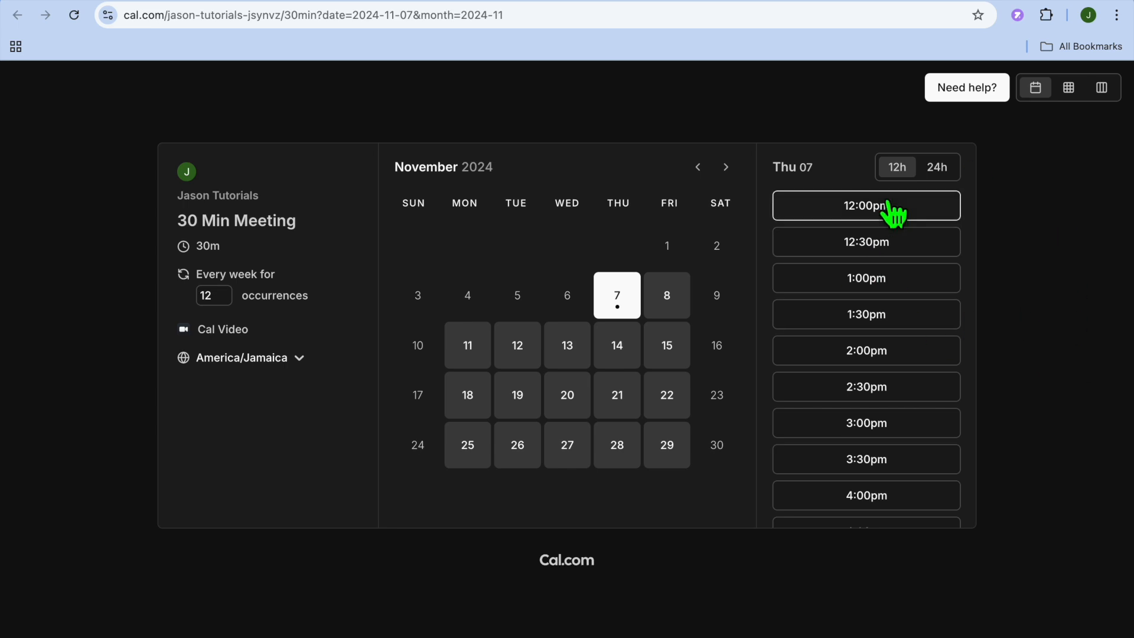
left_click(616, 352)
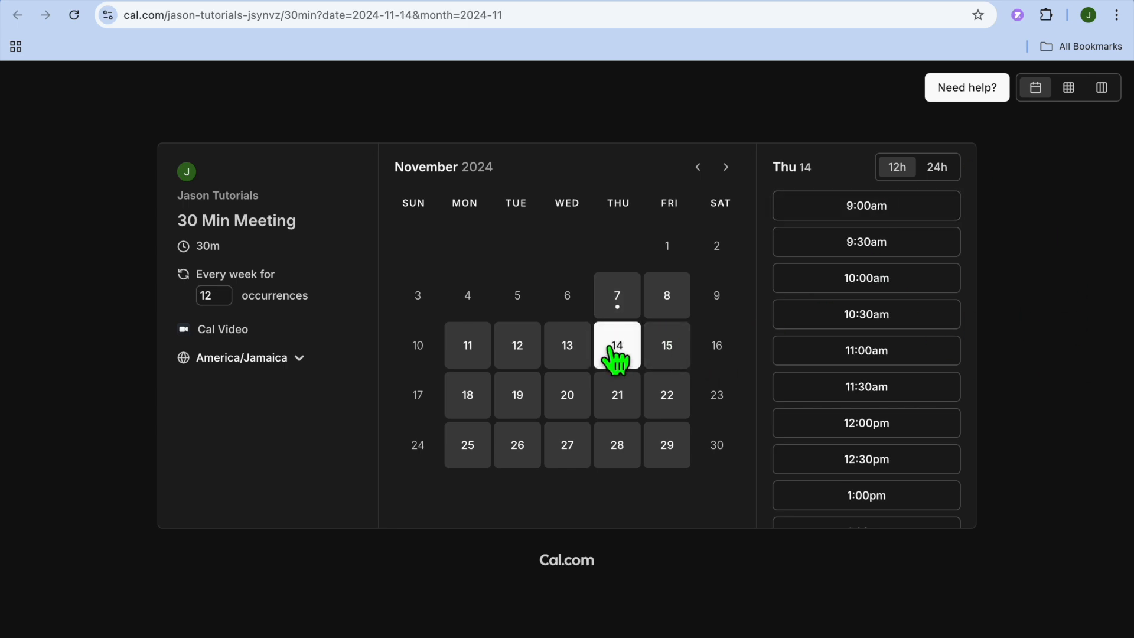
left_click(867, 285)
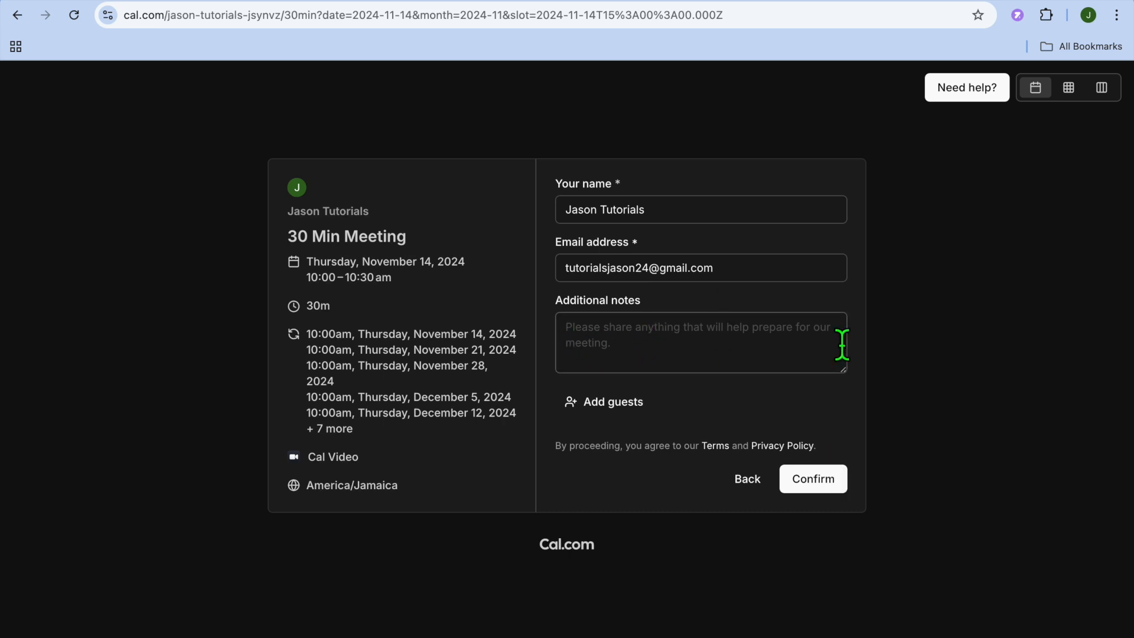
left_click(1013, 2)
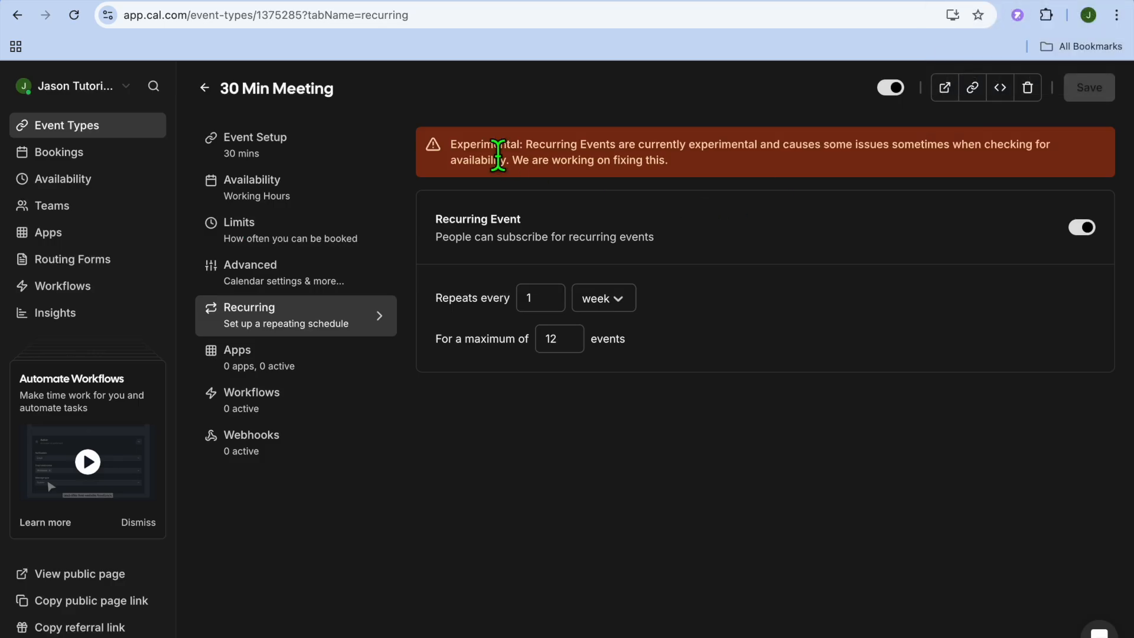
- Return to the event types list and view the form for adding a new event type without creating one
left_click(203, 88)
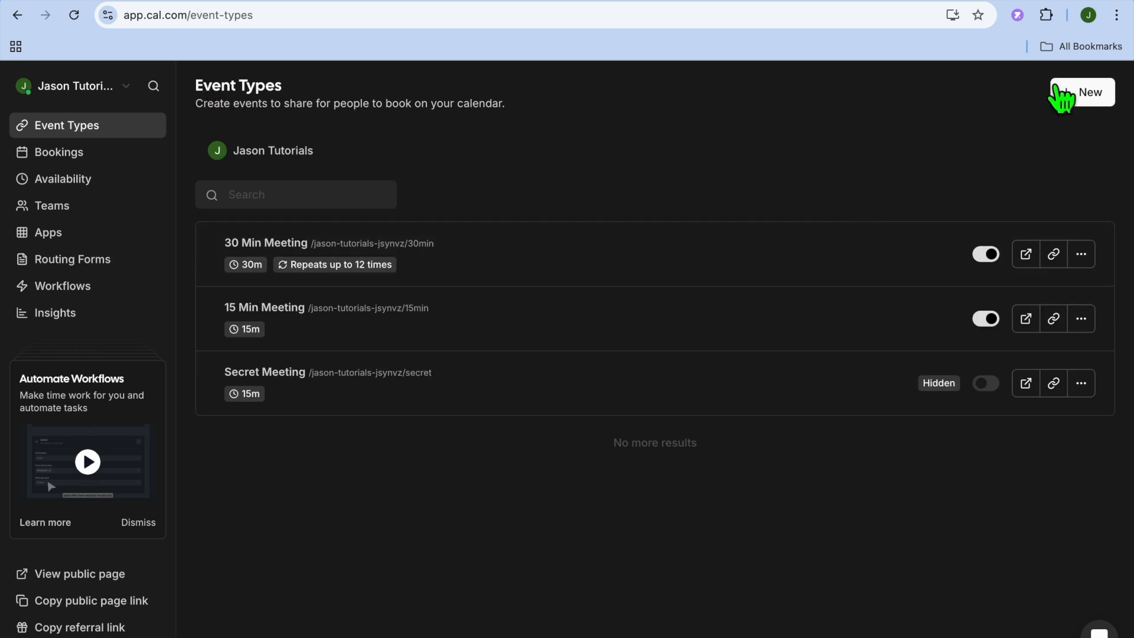
left_click(1099, 97)
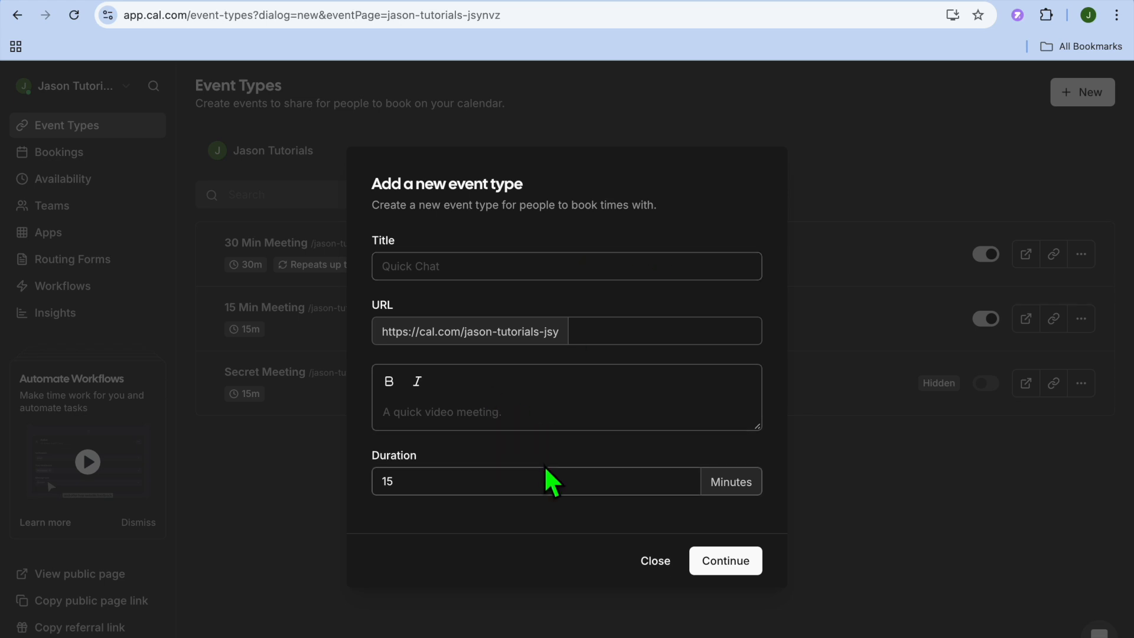
left_click(657, 563)
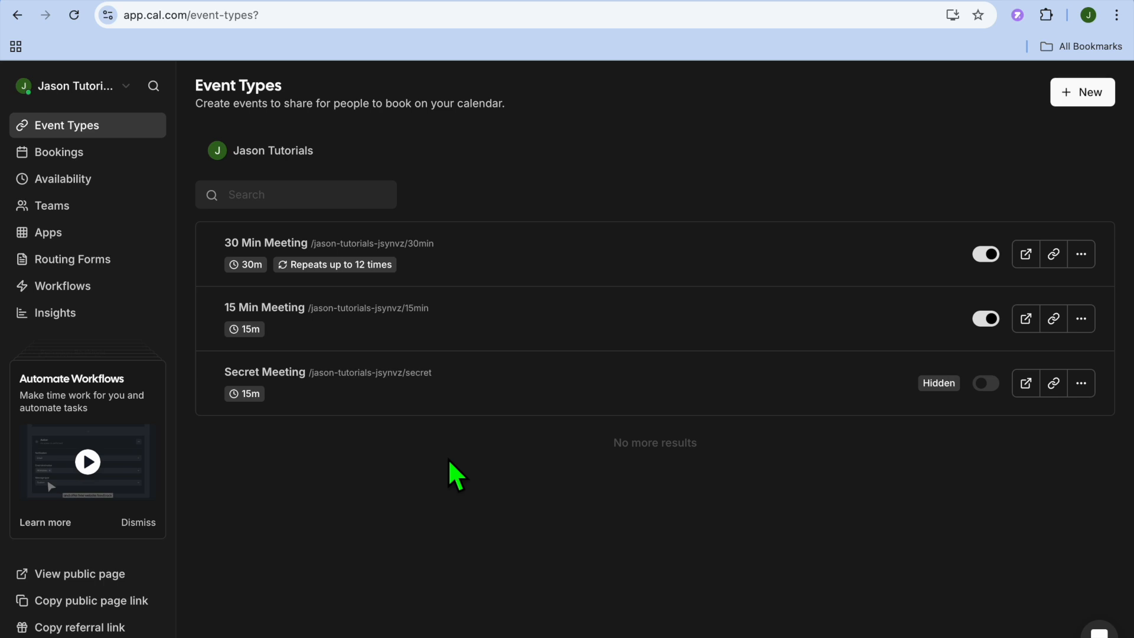
- View the upcoming bookings page and open the Teams page
mouse_move(216, 350)
left_click(96, 156)
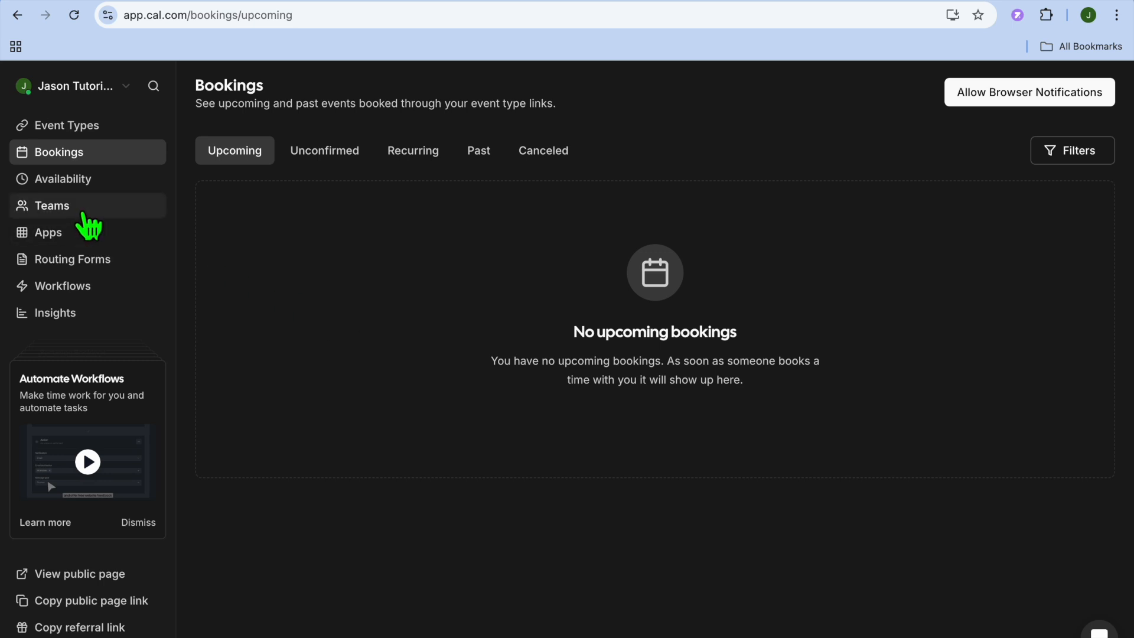
left_click(85, 213)
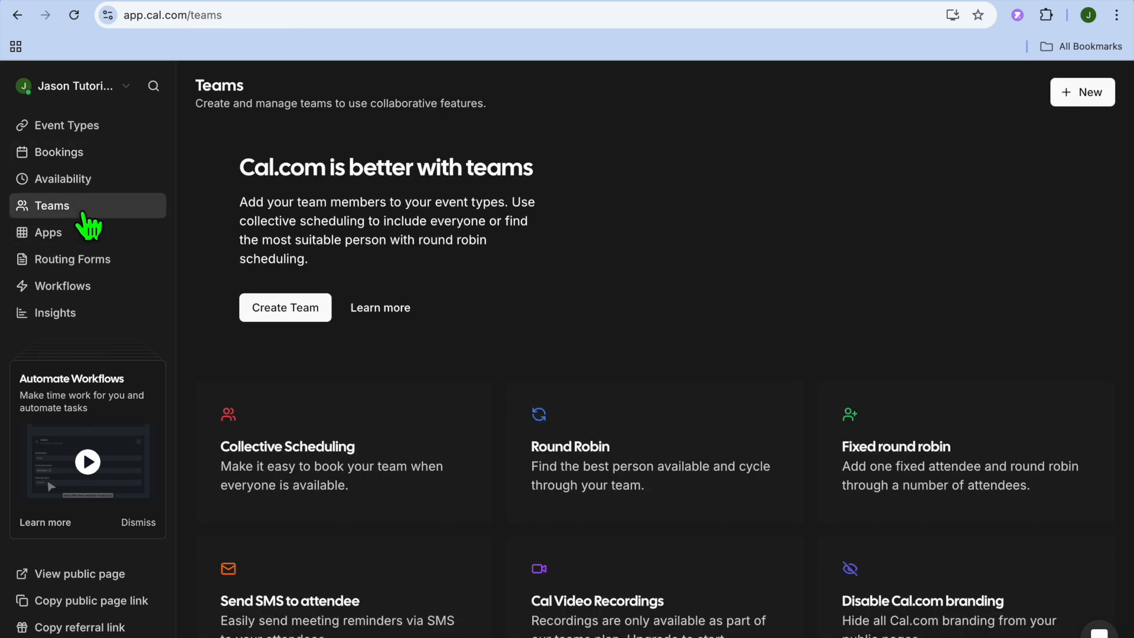